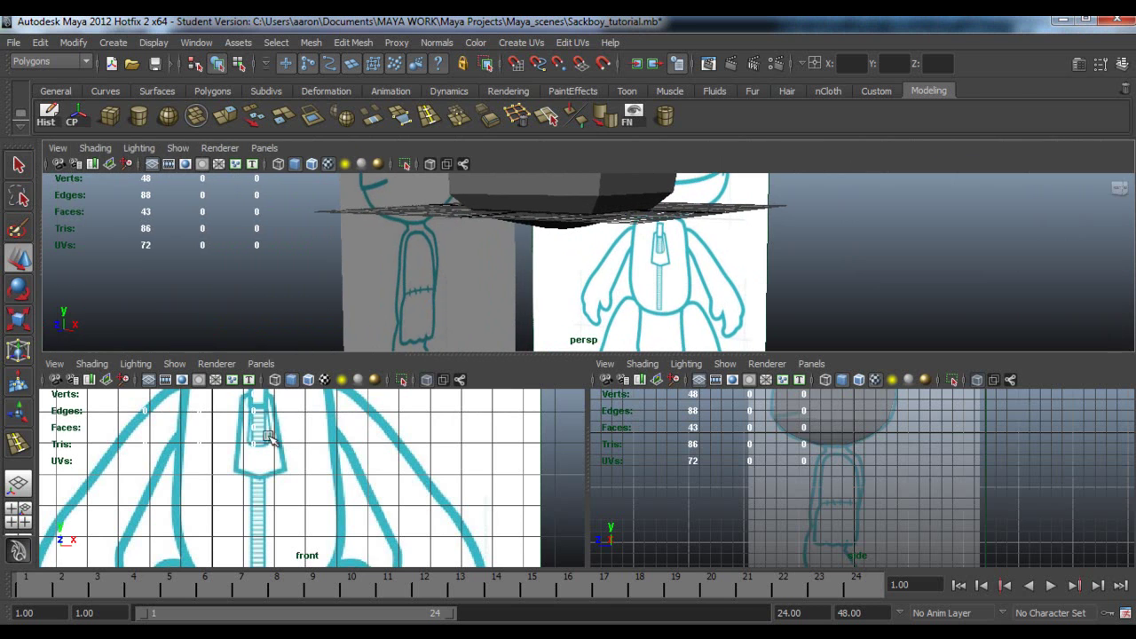
Create a polygon cube and position it over the torso drawing in the front and side views
{"action": "scroll", "coordinate": [367, 451], "scroll_direction": "down", "scroll_amount": 1}
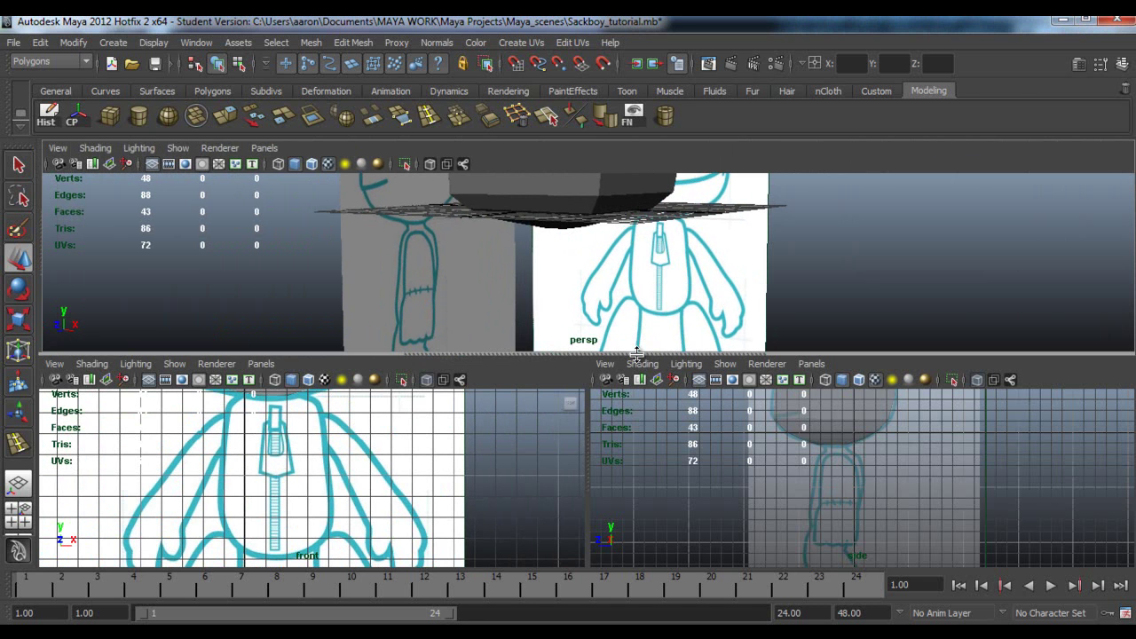
{"action": "left_click_drag", "start_coordinate": [637, 354], "coordinate": [636, 175]}
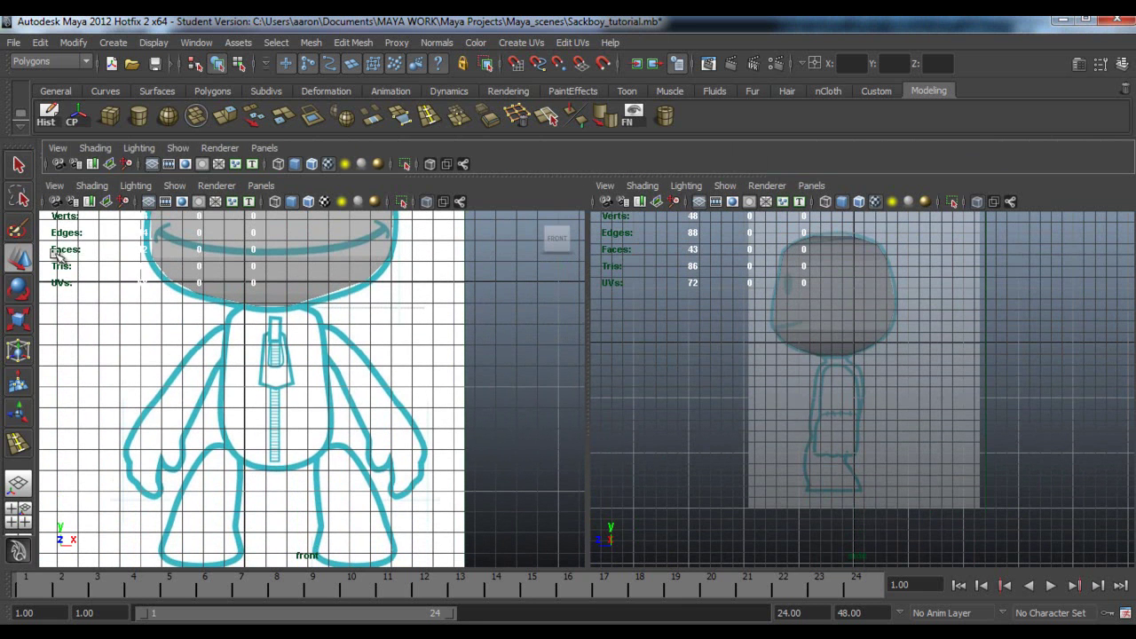
{"action": "left_click", "coordinate": [109, 116]}
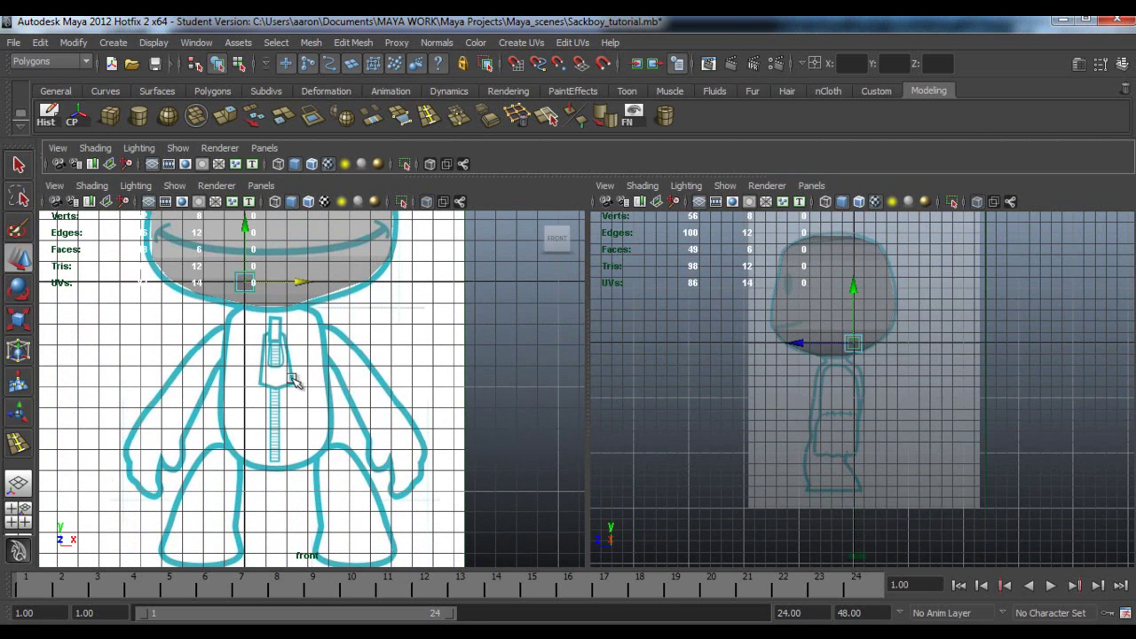
{"action": "left_click_drag", "start_coordinate": [245, 277], "coordinate": [276, 392]}
{"action": "left_click_drag", "start_coordinate": [798, 405], "coordinate": [778, 402]}
Scale the cube to the torso's width in the front view and adjust its depth in the side view
{"action": "left_click_drag", "start_coordinate": [271, 393], "coordinate": [349, 401]}
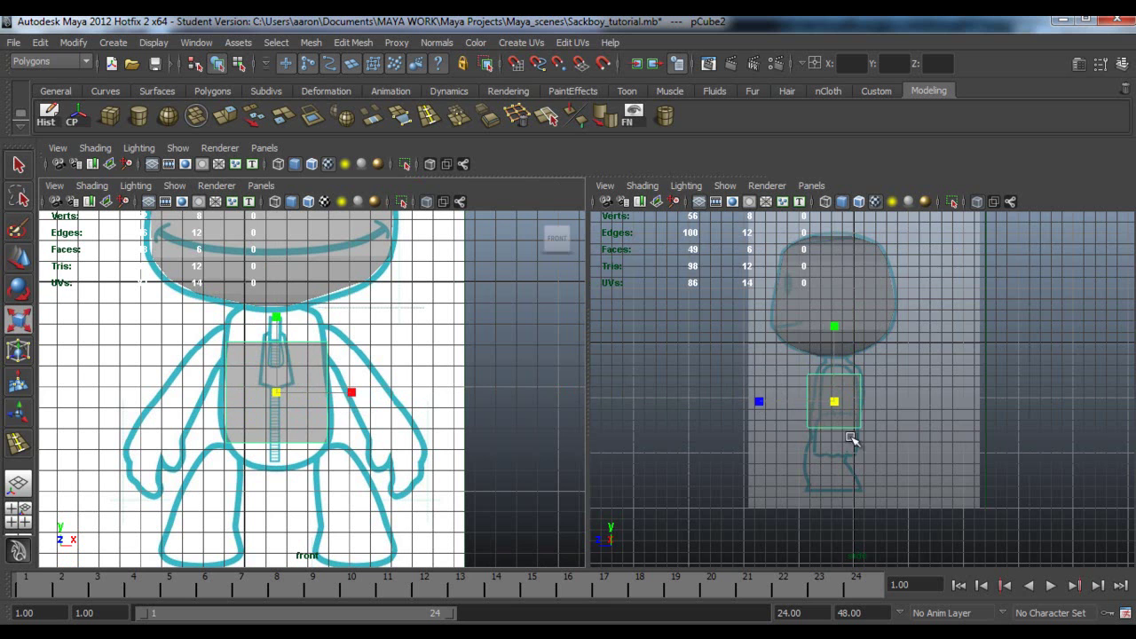
{"action": "scroll", "coordinate": [804, 392], "scroll_direction": "up", "scroll_amount": 3}
{"action": "left_click_drag", "start_coordinate": [743, 410], "coordinate": [767, 409]}
{"action": "key", "text": "w"}
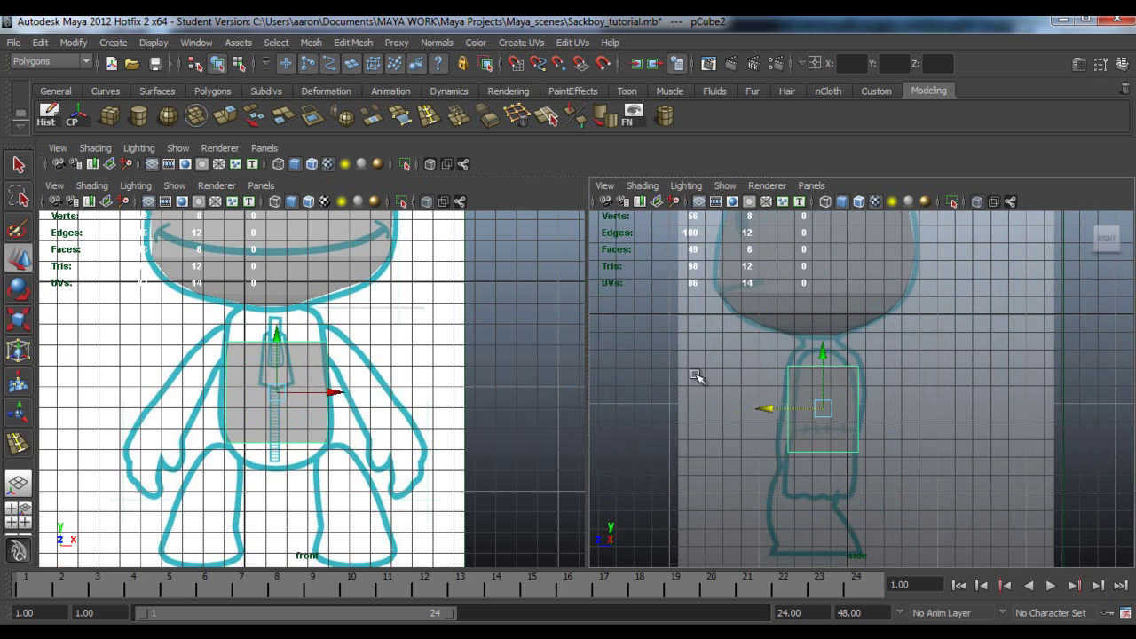
Insert two horizontal edge loops around the torso cube, one near mid-height and one below it
{"action": "left_click", "coordinate": [18, 442]}
{"action": "scroll", "coordinate": [797, 413], "scroll_direction": "up", "scroll_amount": 2}
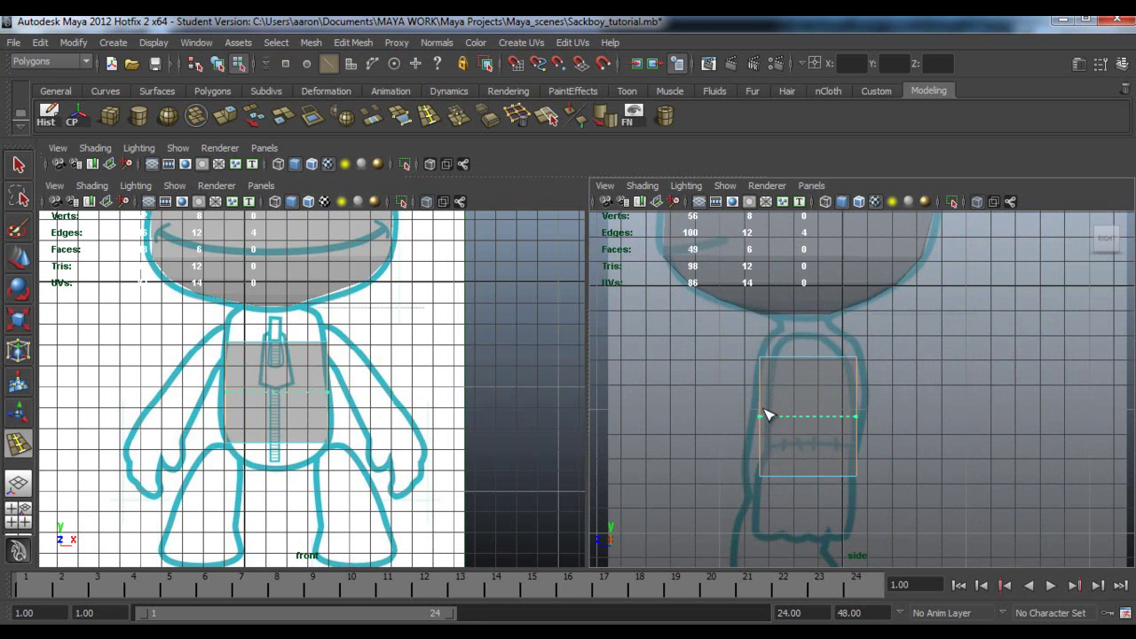
{"action": "left_click", "coordinate": [766, 417]}
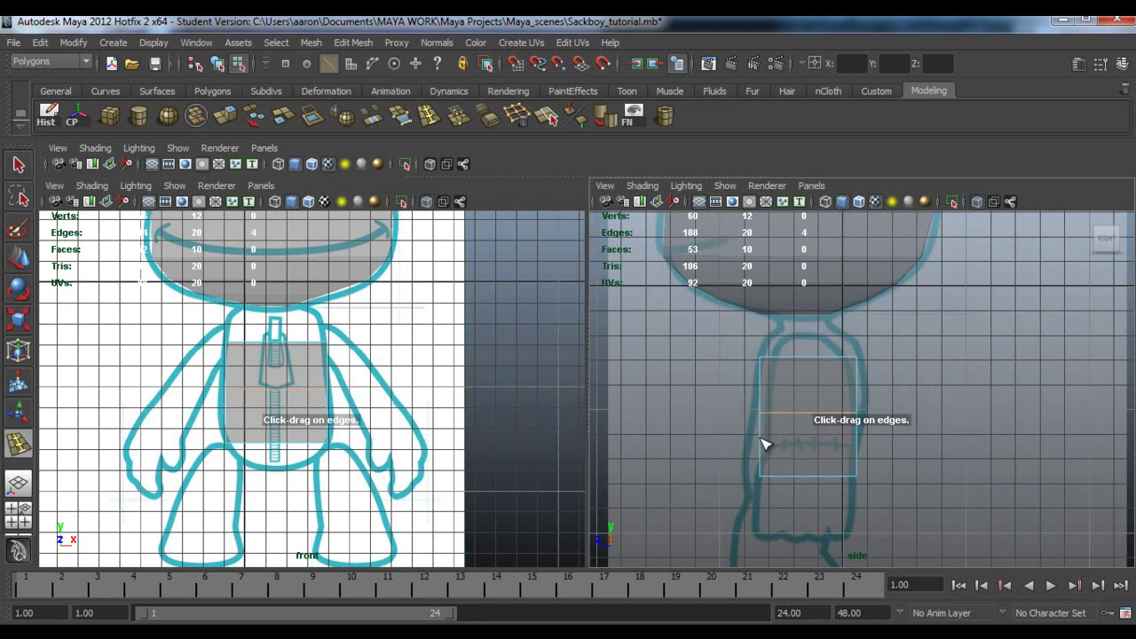
{"action": "left_click", "coordinate": [764, 444]}
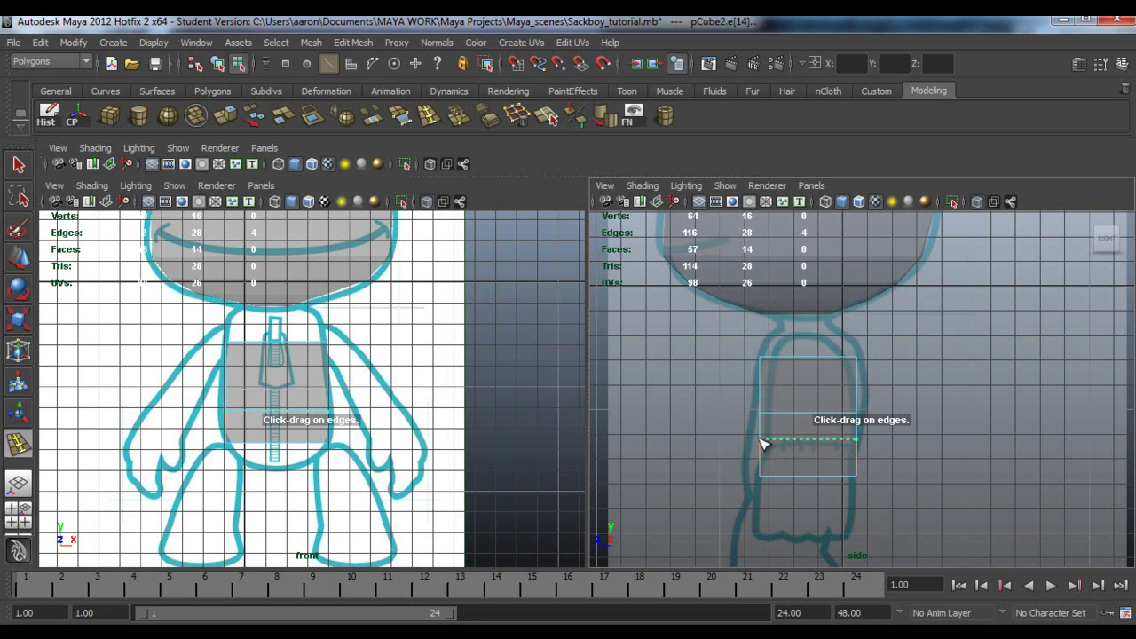
Insert a third horizontal edge loop around the torso cube, just above its bottom edge
{"action": "left_click_drag", "start_coordinate": [832, 550], "coordinate": [850, 571]}
{"action": "key", "text": "ctrl+z"}
{"action": "left_click", "coordinate": [761, 459]}
{"action": "key", "text": "q"}
{"action": "mouse_move", "coordinate": [864, 300]}
{"action": "right_mouse_down"}
{"action": "mouse_move", "coordinate": [853, 328]}
{"action": "mouse_move", "coordinate": [853, 317]}
{"action": "right_mouse_up"}
{"action": "left_click", "coordinate": [810, 412]}
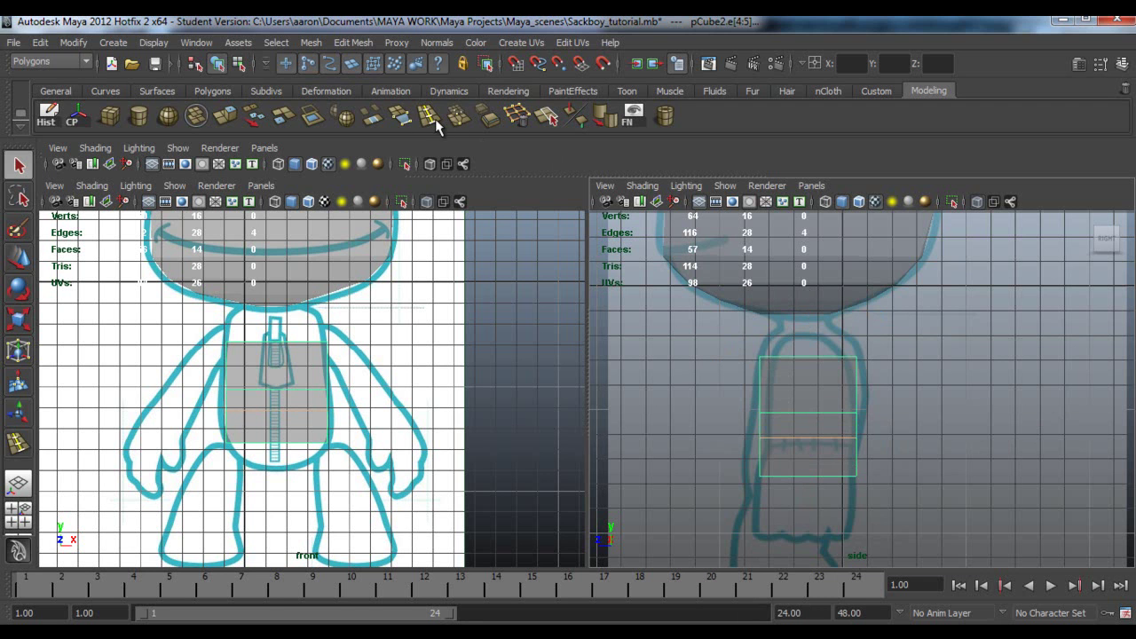
{"action": "key", "text": "y"}
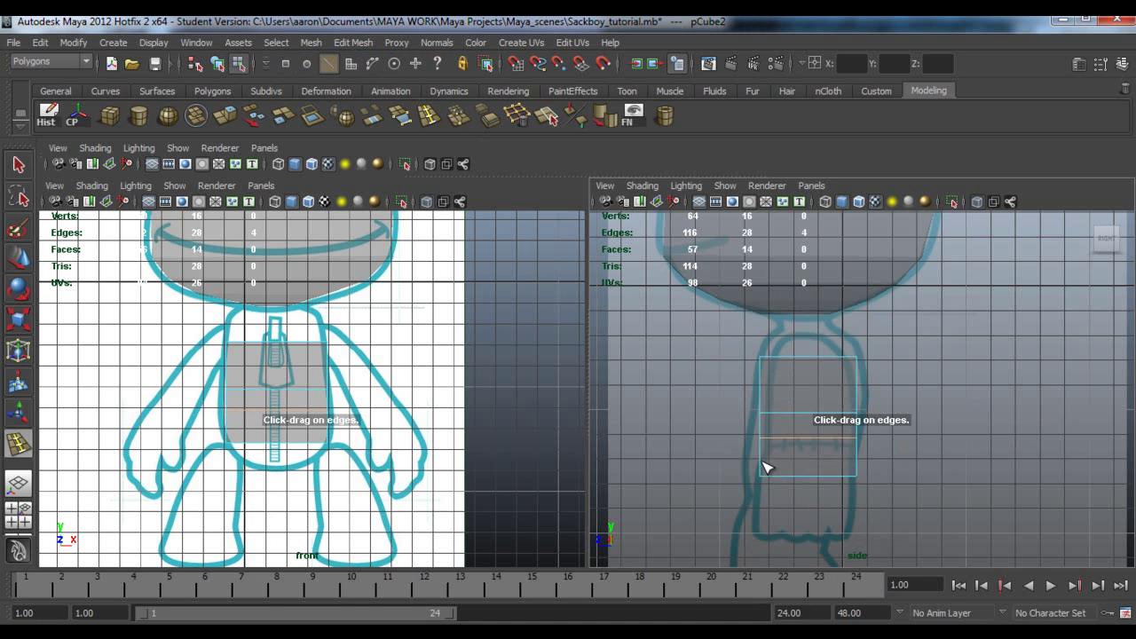
{"action": "left_click", "coordinate": [759, 463]}
Move the torso's front vertices in the side view to follow the belly outline, pushing the lower rows outward
{"action": "key", "text": "w"}
{"action": "right_click_drag", "start_coordinate": [761, 391], "coordinate": [660, 317]}
{"action": "left_click_drag", "start_coordinate": [740, 453], "coordinate": [693, 464]}
{"action": "left_click_drag", "start_coordinate": [735, 428], "coordinate": [788, 441]}
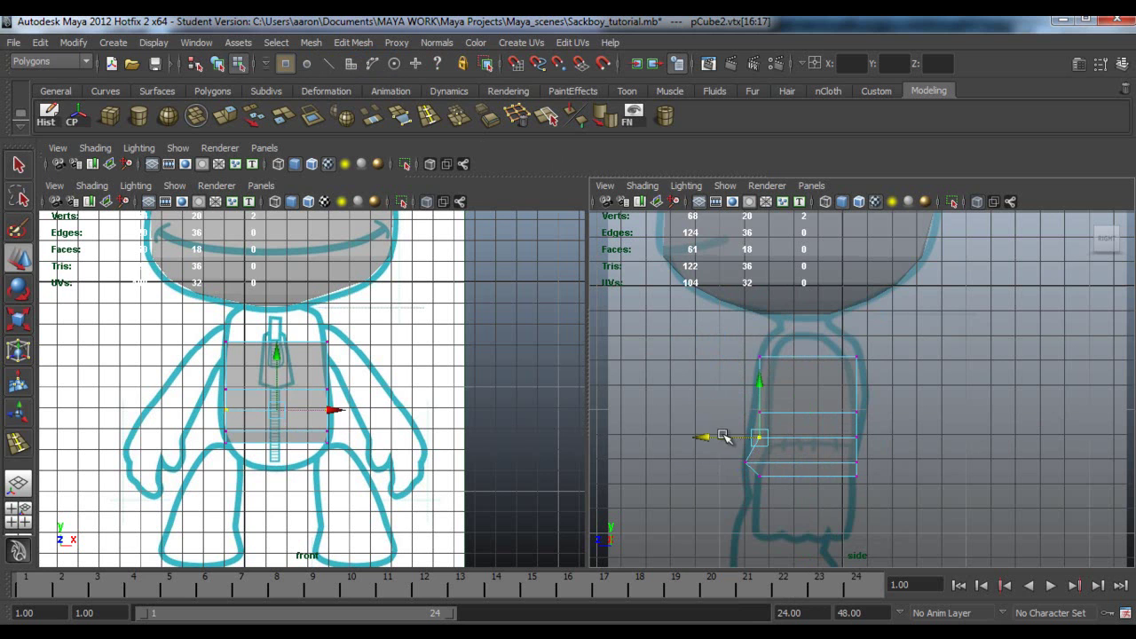
{"action": "left_click_drag", "start_coordinate": [701, 434], "coordinate": [691, 435]}
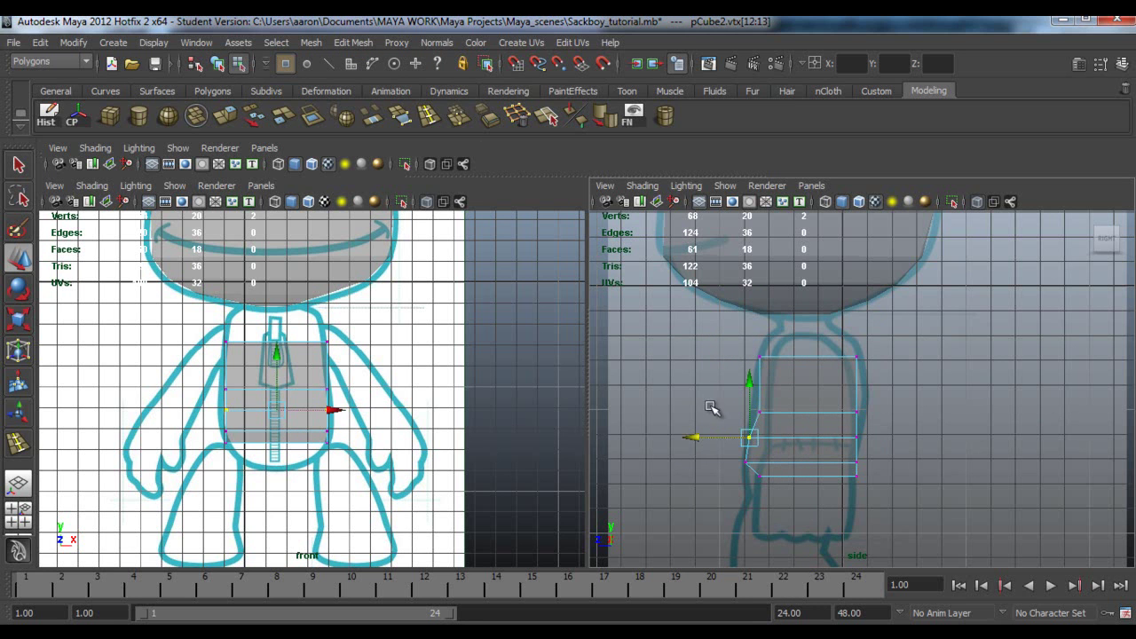
{"action": "left_click_drag", "start_coordinate": [772, 404], "coordinate": [714, 417]}
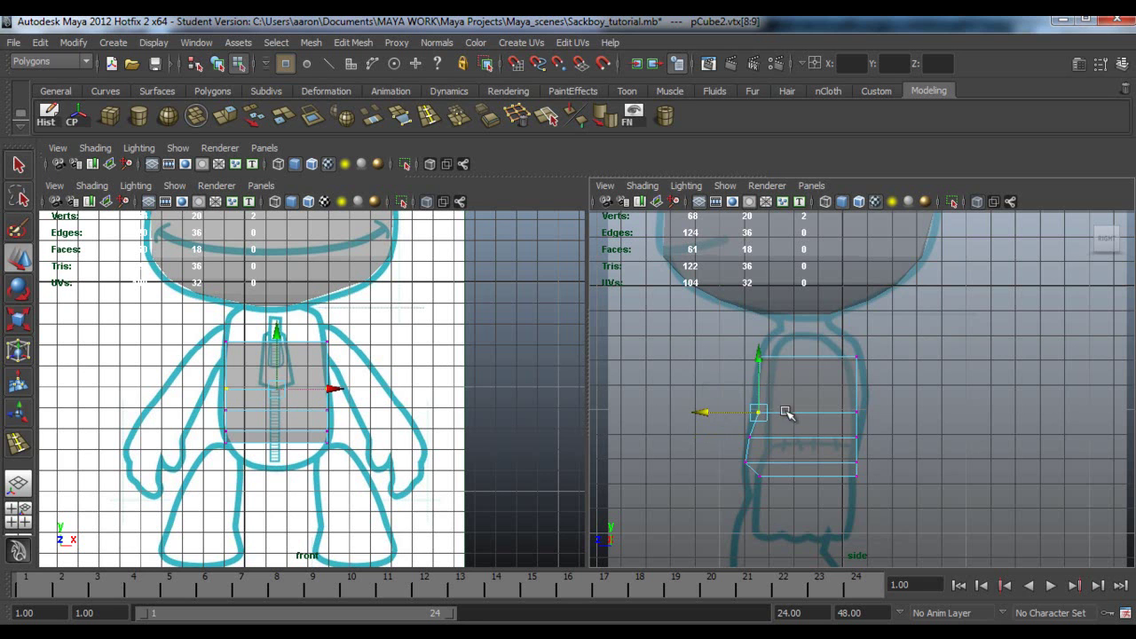
{"action": "left_click_drag", "start_coordinate": [781, 371], "coordinate": [704, 351]}
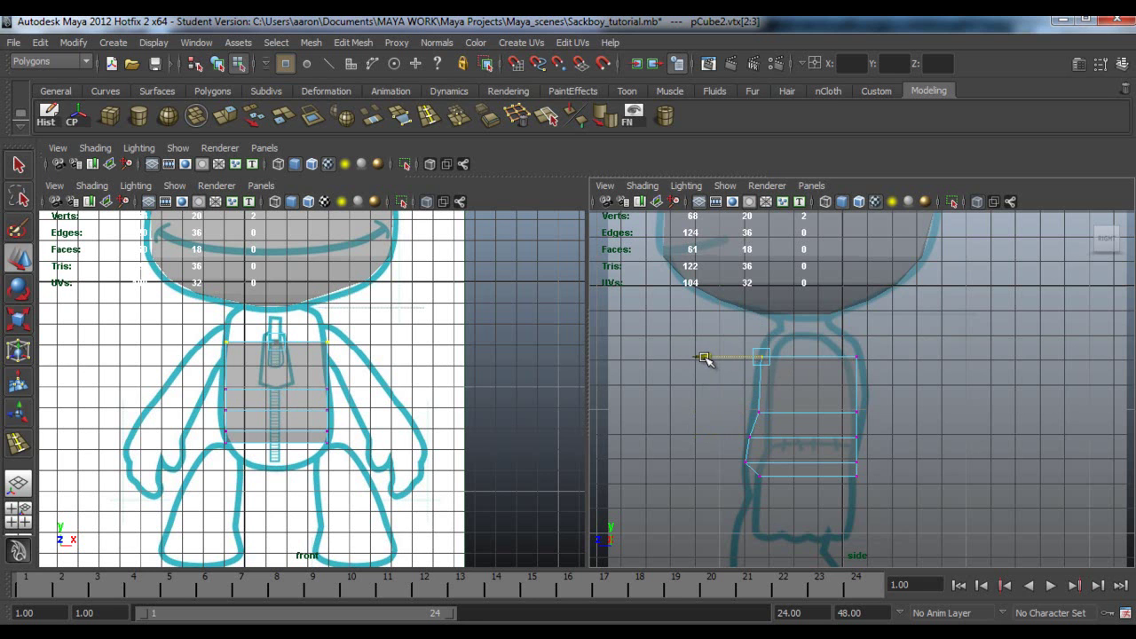
{"action": "left_click", "coordinate": [704, 357]}
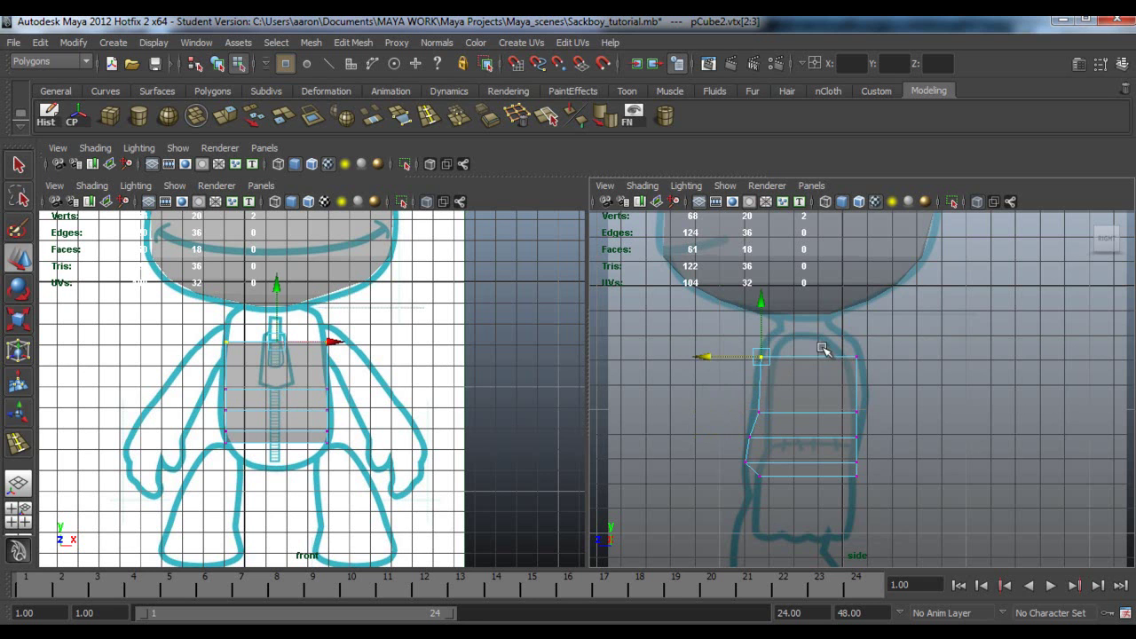
Pull the torso's lower back vertices inward and push the bottom front vertices outward to follow the side-view outline
{"action": "left_click_drag", "start_coordinate": [840, 406], "coordinate": [845, 445]}
{"action": "middle_click_drag", "start_coordinate": [803, 442], "coordinate": [799, 441]}
{"action": "left_click_drag", "start_coordinate": [876, 490], "coordinate": [836, 456]}
{"action": "middle_click_drag", "start_coordinate": [795, 470], "coordinate": [798, 471]}
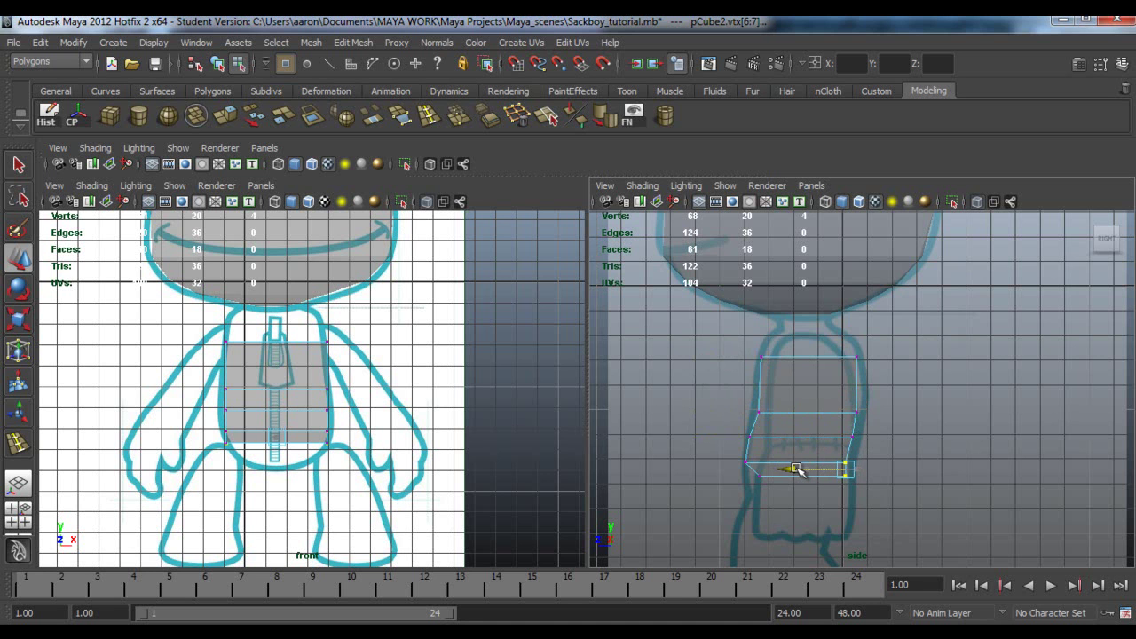
{"action": "left_click_drag", "start_coordinate": [798, 470], "coordinate": [699, 476]}
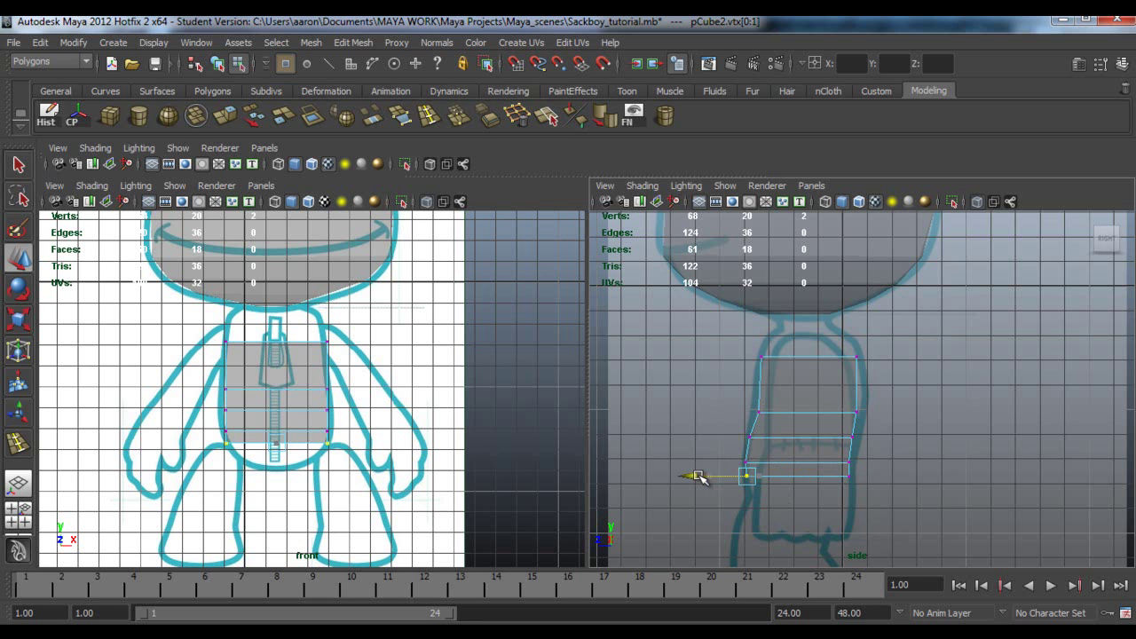
Move the torso's bottom corner vertices slightly inward in the front view to match the rounded outline
{"action": "scroll", "coordinate": [266, 451], "scroll_direction": "up", "scroll_amount": 4}
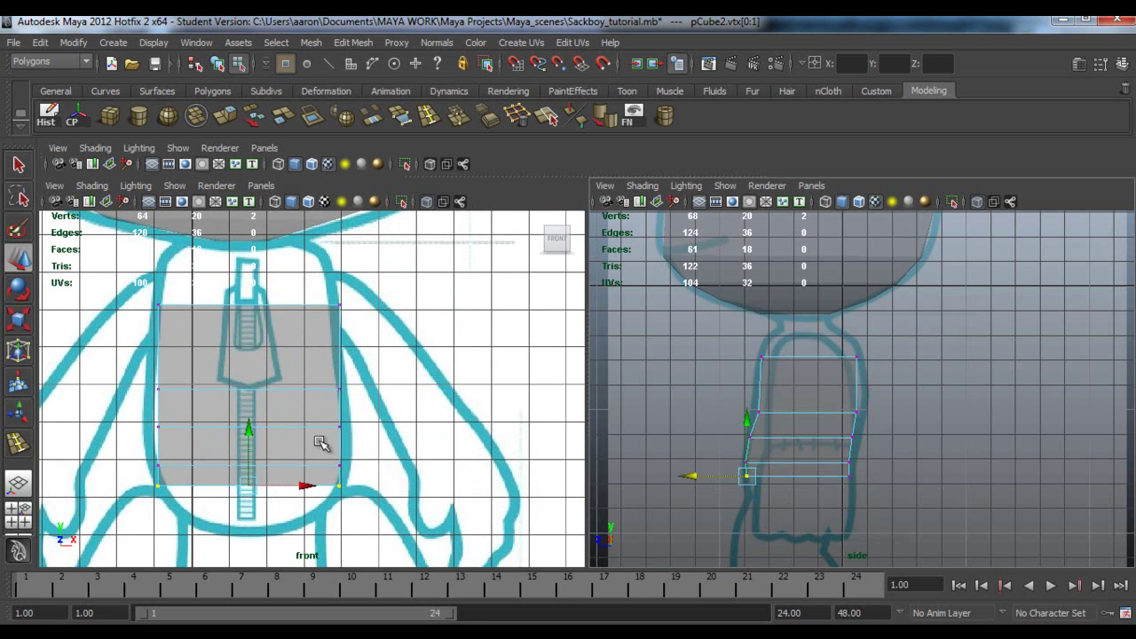
{"action": "left_click_drag", "start_coordinate": [132, 450], "coordinate": [187, 481]}
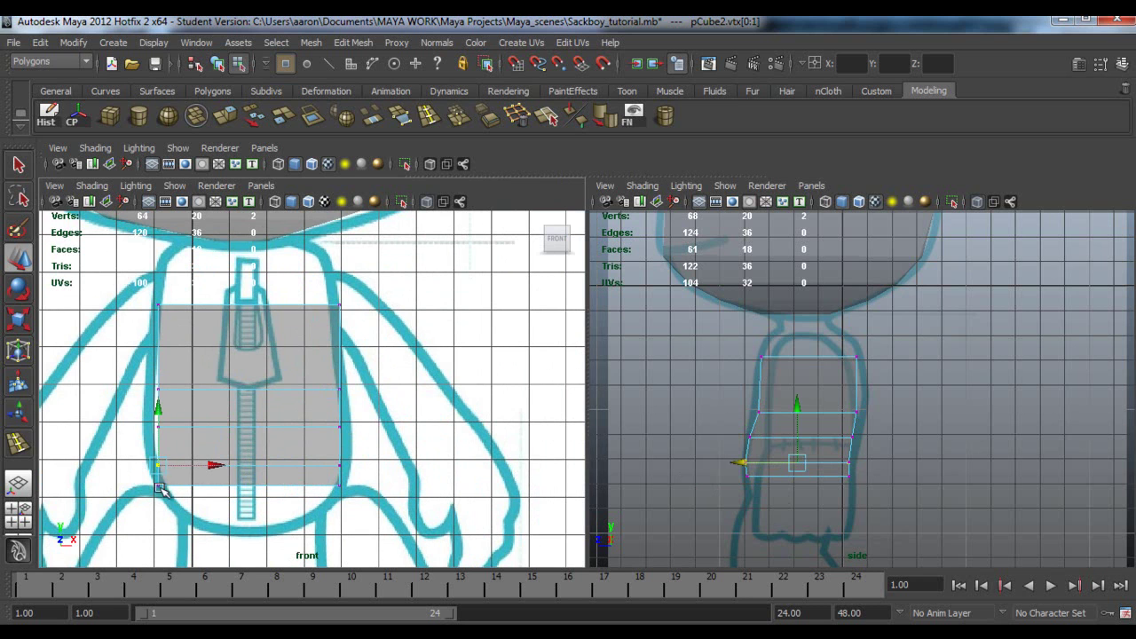
{"action": "left_click_drag", "start_coordinate": [133, 480], "coordinate": [221, 486]}
{"action": "mouse_move", "coordinate": [313, 479]}
{"action": "left_mouse_down"}
{"action": "mouse_move", "coordinate": [395, 487]}
{"action": "mouse_move", "coordinate": [315, 468]}
{"action": "left_mouse_up"}
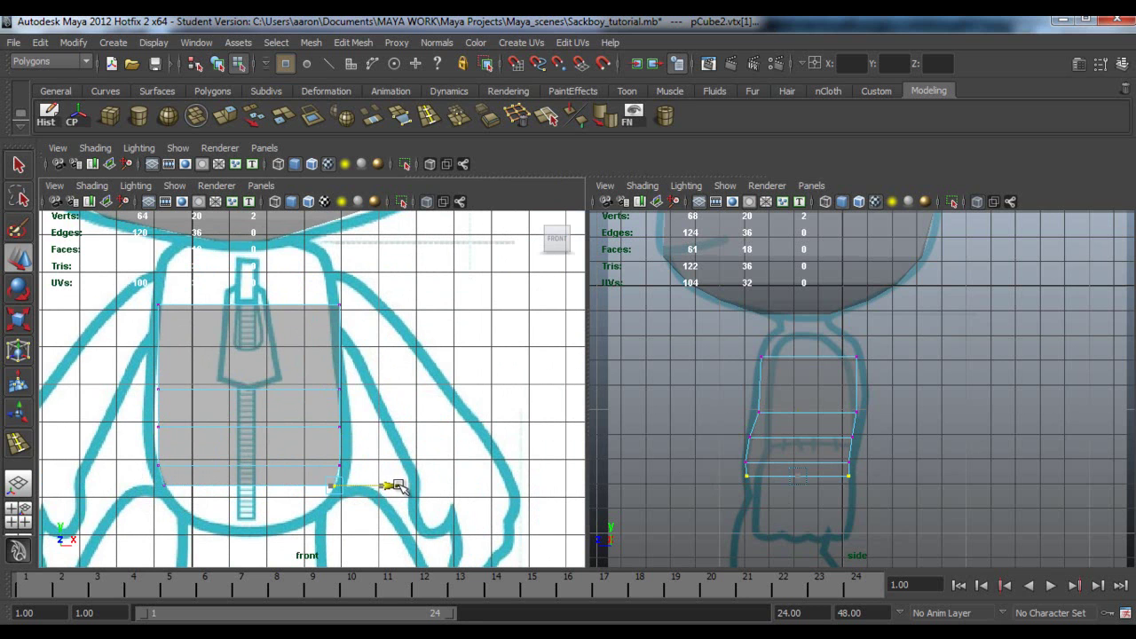
Adjust the torso's middle side vertices and pull the top corners inward to match the front-view outline
{"action": "left_click_drag", "start_coordinate": [133, 413], "coordinate": [216, 422]}
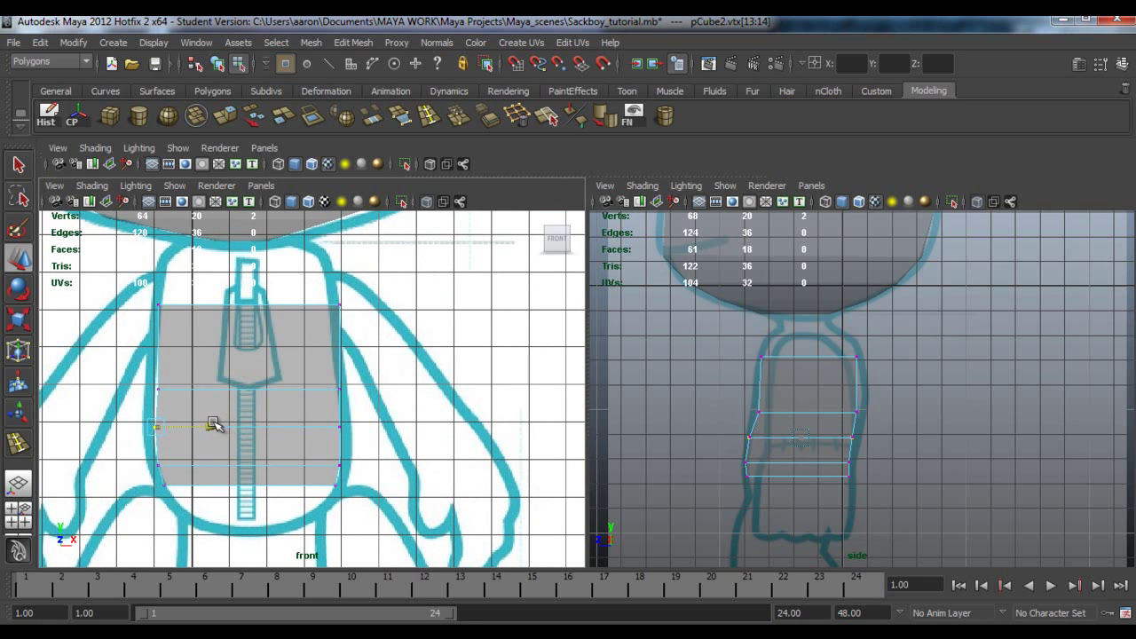
{"action": "left_click_drag", "start_coordinate": [325, 379], "coordinate": [388, 387]}
{"action": "left_click_drag", "start_coordinate": [140, 379], "coordinate": [205, 386]}
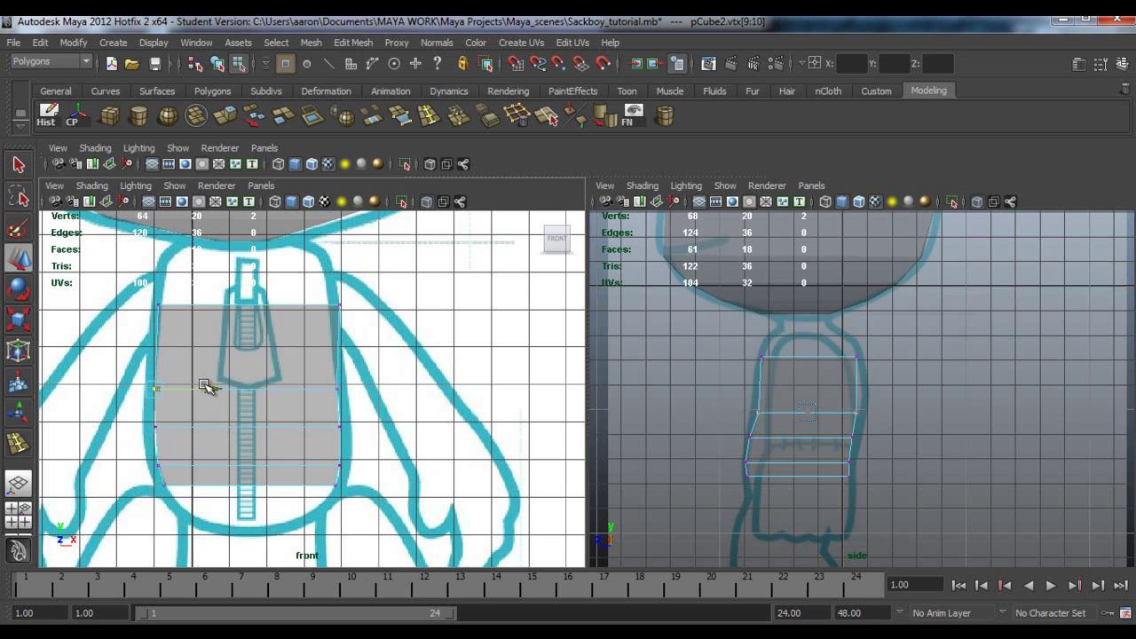
{"action": "left_click_drag", "start_coordinate": [165, 300], "coordinate": [181, 312]}
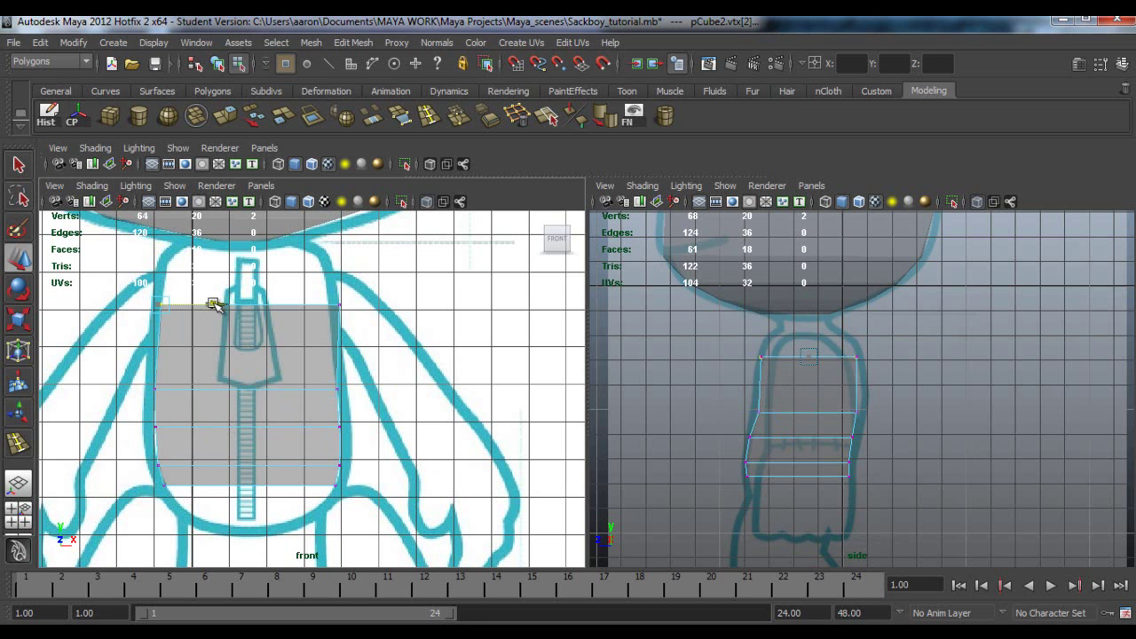
{"action": "left_click_drag", "start_coordinate": [335, 287], "coordinate": [384, 306]}
Extrude the torso's bottom face downward toward the base of the drawn body
{"action": "right_click_drag", "start_coordinate": [781, 339], "coordinate": [714, 342]}
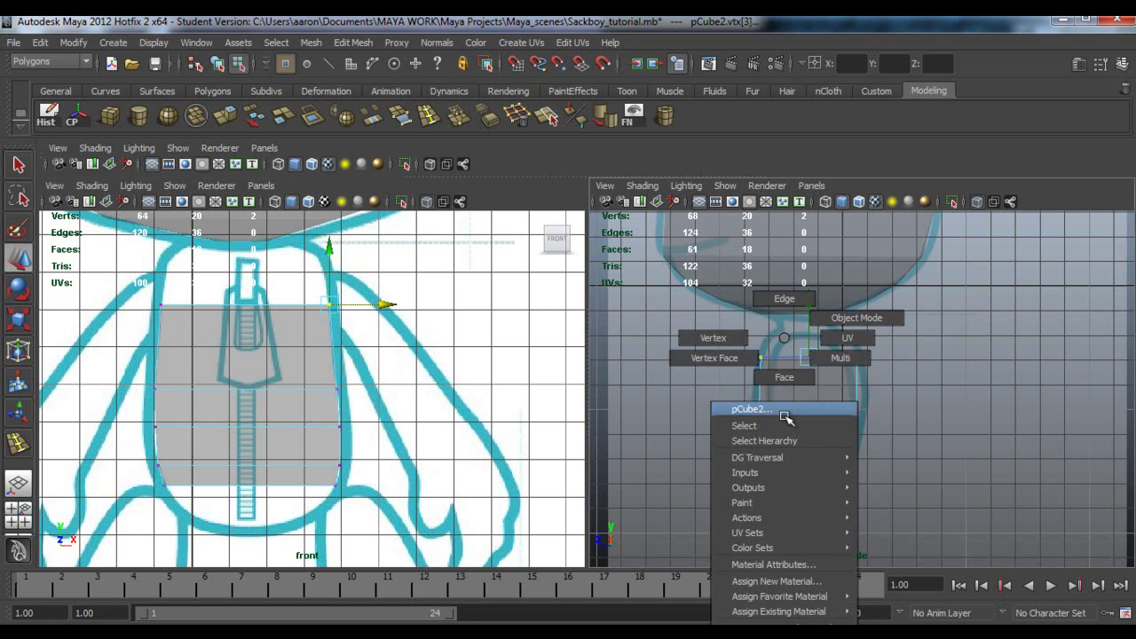
{"action": "left_click_drag", "start_coordinate": [229, 485], "coordinate": [304, 539]}
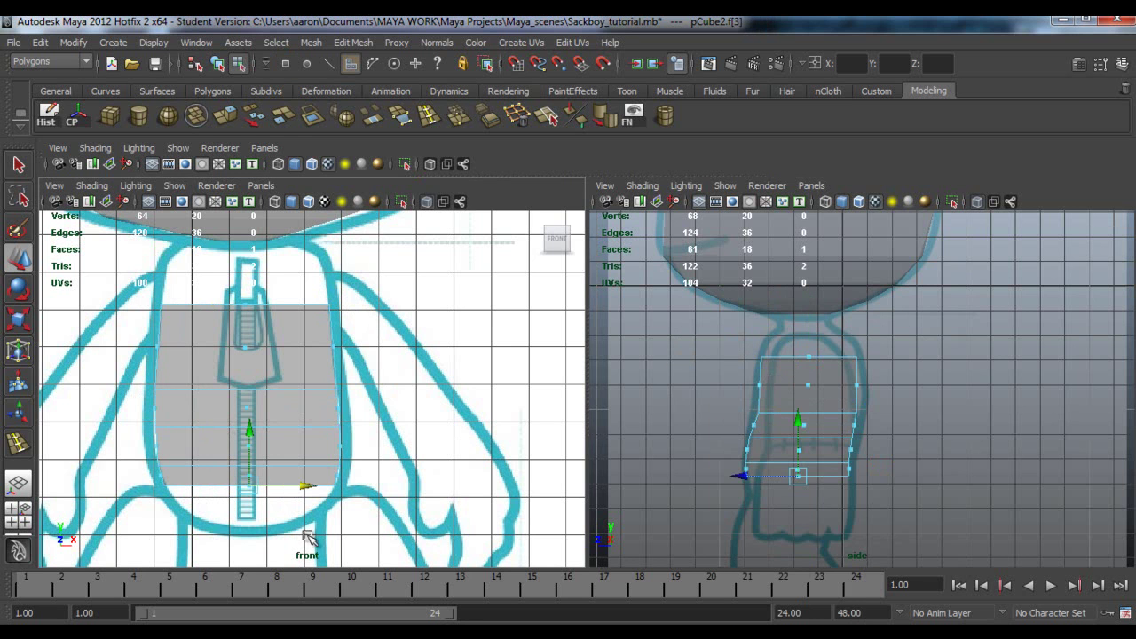
{"action": "key", "text": "ctrl+e"}
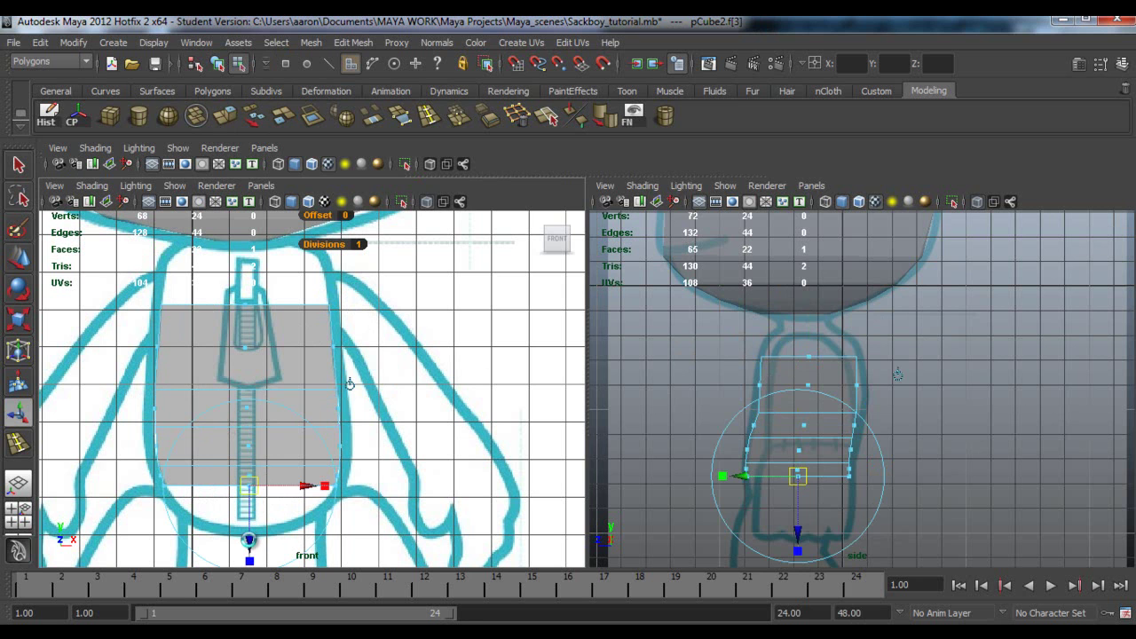
{"action": "left_click_drag", "start_coordinate": [250, 539], "coordinate": [255, 557]}
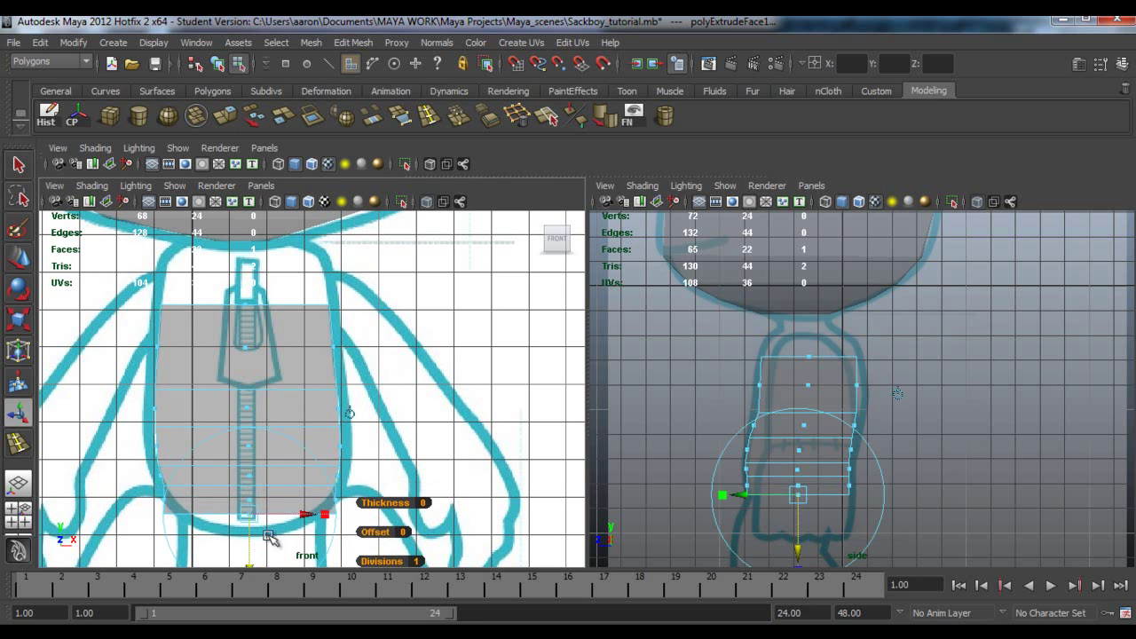
Scale the extruded bottom face narrower in width and depth to follow the torso's curve
{"action": "key", "text": "r"}
{"action": "left_click_drag", "start_coordinate": [180, 519], "coordinate": [198, 526]}
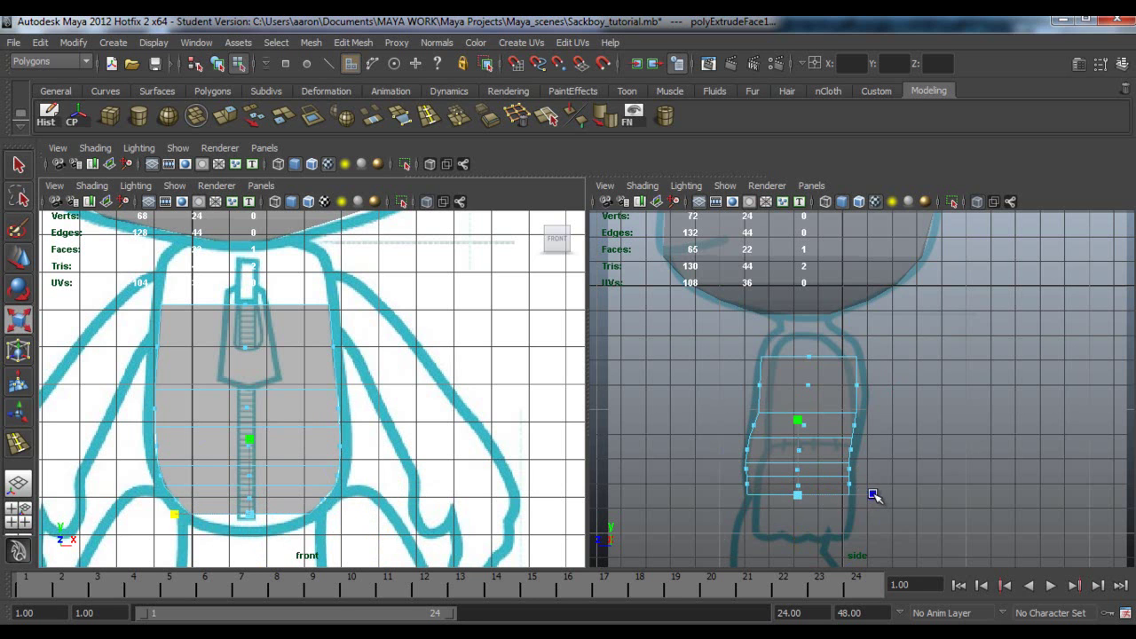
{"action": "left_click_drag", "start_coordinate": [874, 494], "coordinate": [870, 494]}
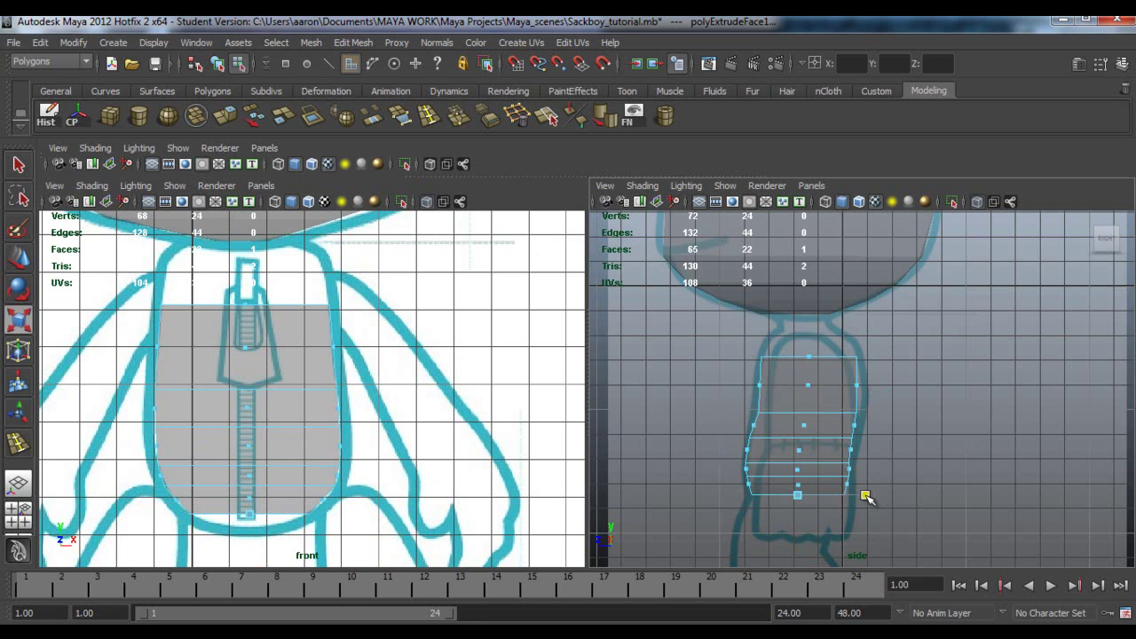
{"action": "middle_click_drag", "start_coordinate": [865, 495], "coordinate": [862, 495]}
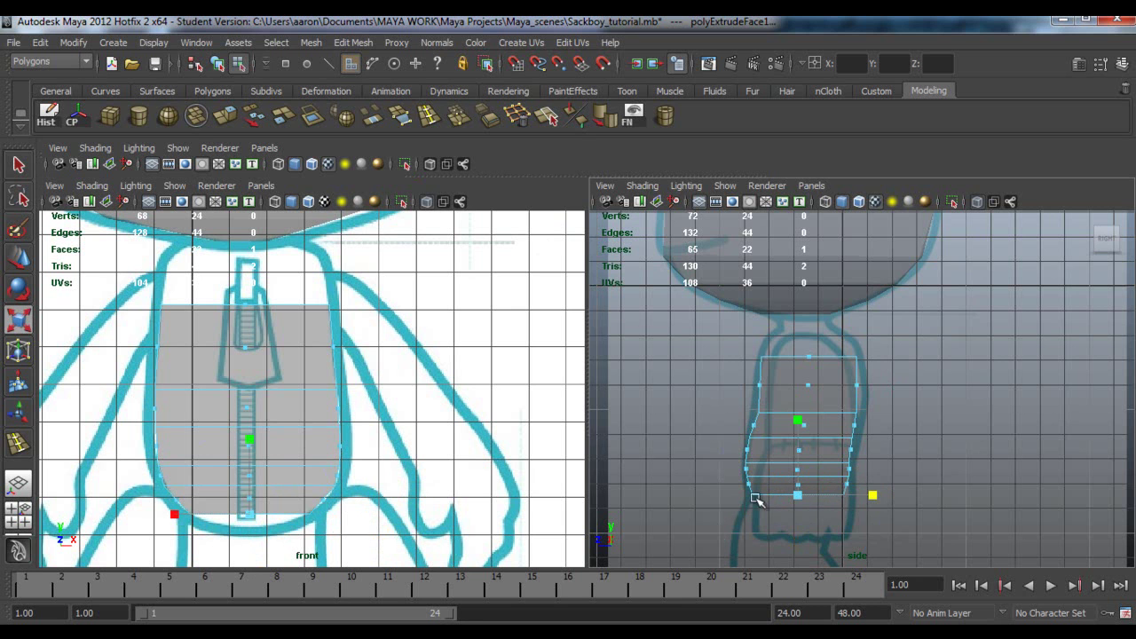
Extrude the bottom face down to the torso outline's lower edge and scale it narrower in width and depth
{"action": "key", "text": "ctrl+e"}
{"action": "middle_click_drag", "start_coordinate": [264, 513], "coordinate": [259, 449], "text": "alt"}
{"action": "left_click_drag", "start_coordinate": [244, 503], "coordinate": [244, 519]}
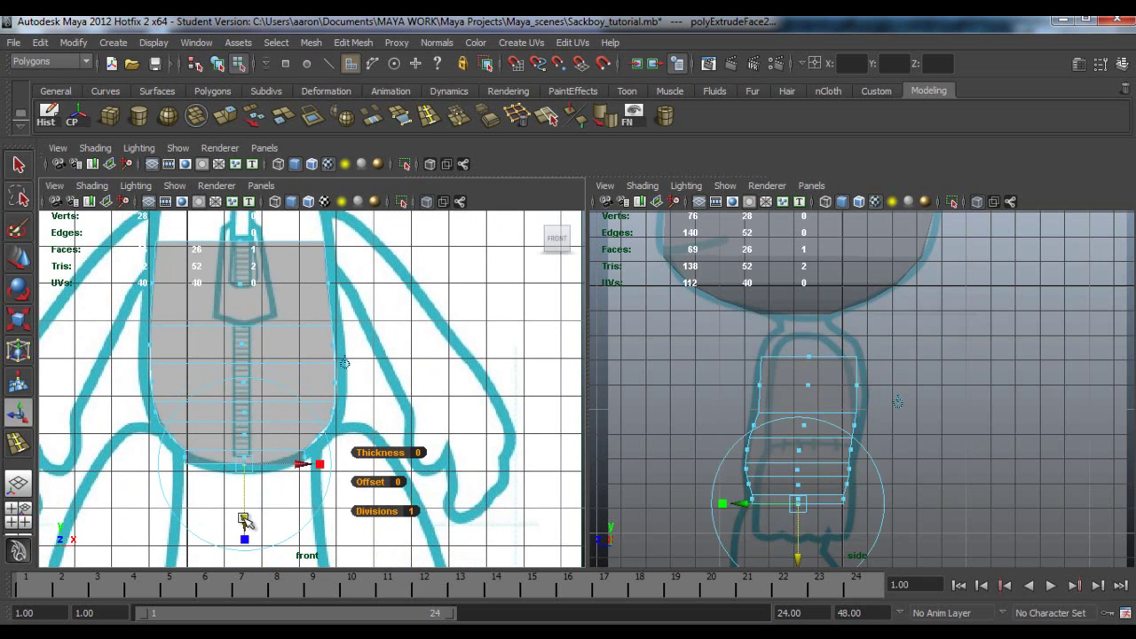
{"action": "mouse_move", "coordinate": [305, 468]}
{"action": "left_mouse_down"}
{"action": "mouse_move", "coordinate": [176, 468]}
{"action": "mouse_move", "coordinate": [221, 482]}
{"action": "left_mouse_up"}
{"action": "left_click_drag", "start_coordinate": [870, 506], "coordinate": [857, 511]}
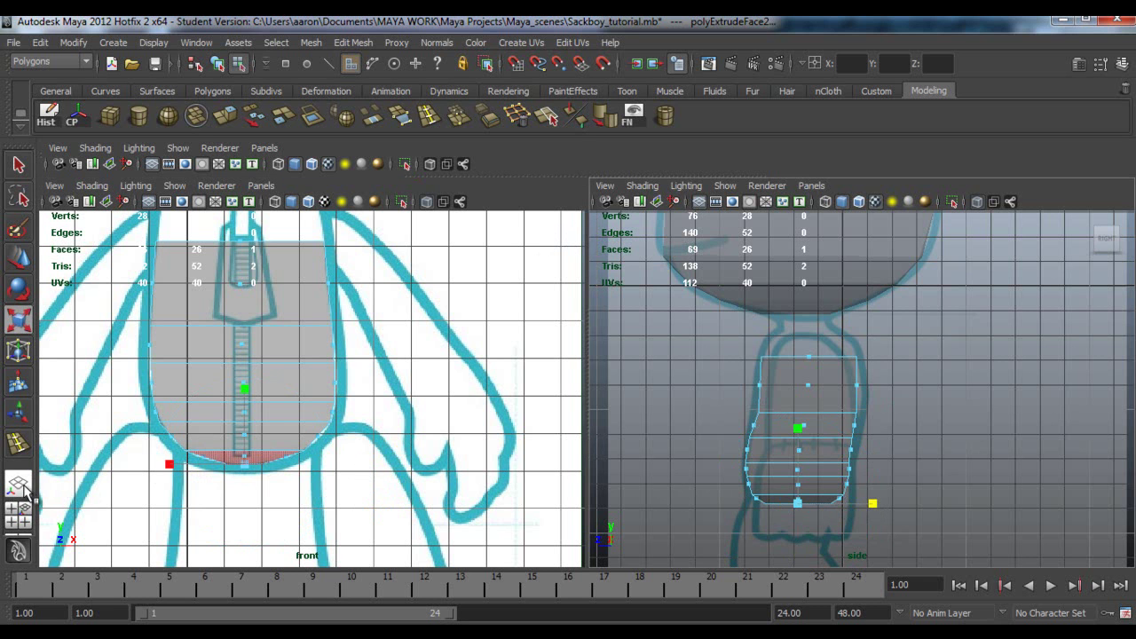
Extrude the torso's top face upward toward the head and scale it slightly narrower to follow the front-view outline
{"action": "left_click", "coordinate": [18, 484]}
{"action": "mouse_move", "coordinate": [548, 332]}
{"action": "left_mouse_down", "text": "alt"}
{"action": "mouse_move", "coordinate": [506, 294]}
{"action": "mouse_move", "coordinate": [352, 322]}
{"action": "mouse_move", "coordinate": [404, 276]}
{"action": "mouse_move", "coordinate": [545, 325]}
{"action": "mouse_move", "coordinate": [547, 355]}
{"action": "left_mouse_up", "text": "alt"}
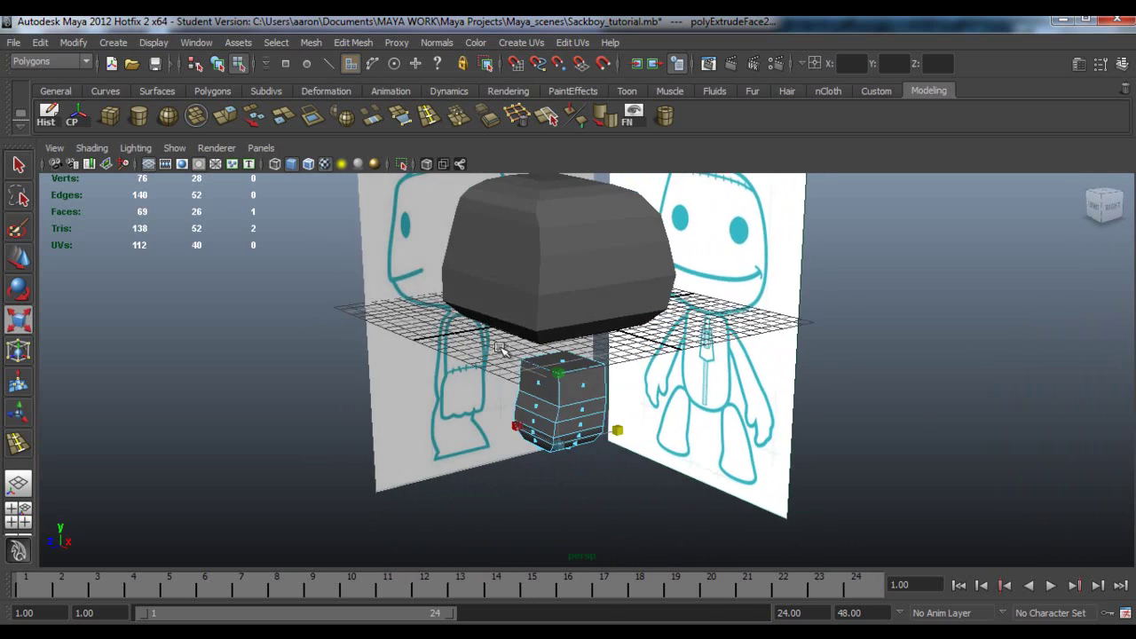
{"action": "key", "text": "space"}
{"action": "key", "text": "space"}
{"action": "key", "text": "space"}
{"action": "left_click_drag", "start_coordinate": [633, 352], "coordinate": [646, 158]}
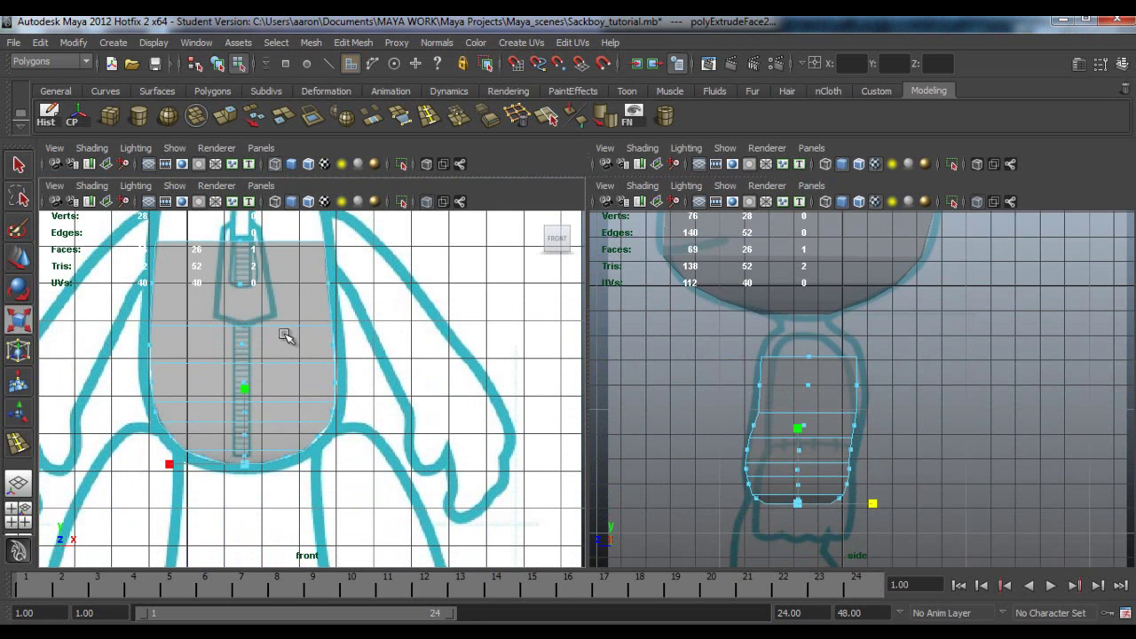
{"action": "middle_click_drag", "start_coordinate": [286, 359], "coordinate": [328, 538], "text": "alt"}
{"action": "left_click_drag", "start_coordinate": [236, 389], "coordinate": [315, 424]}
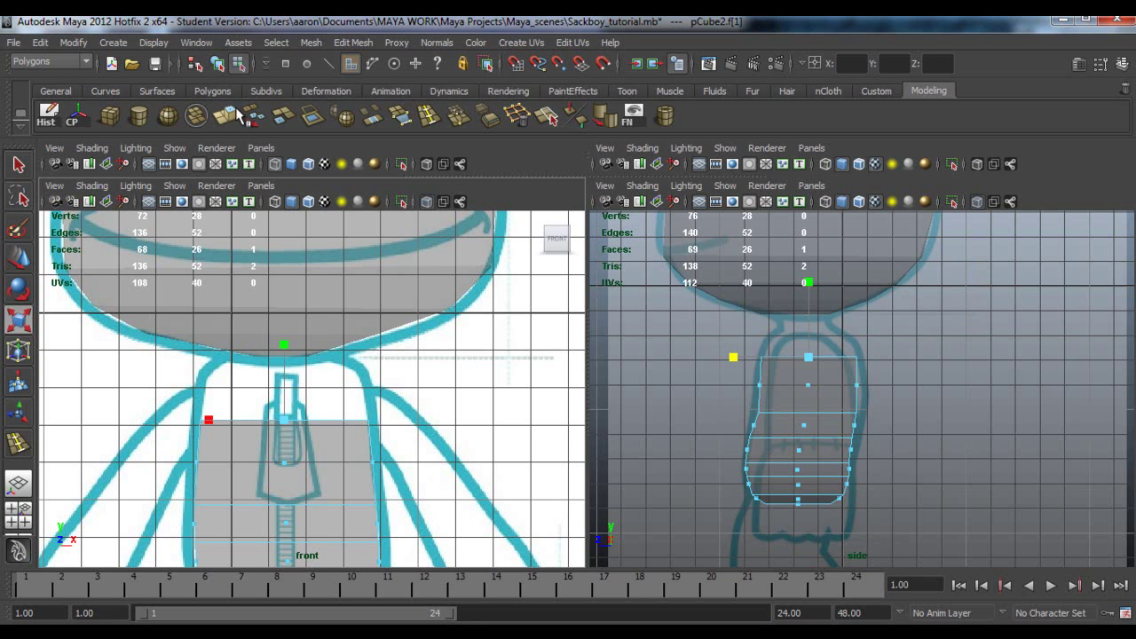
{"action": "left_click", "coordinate": [234, 112]}
{"action": "left_click_drag", "start_coordinate": [286, 373], "coordinate": [293, 323]}
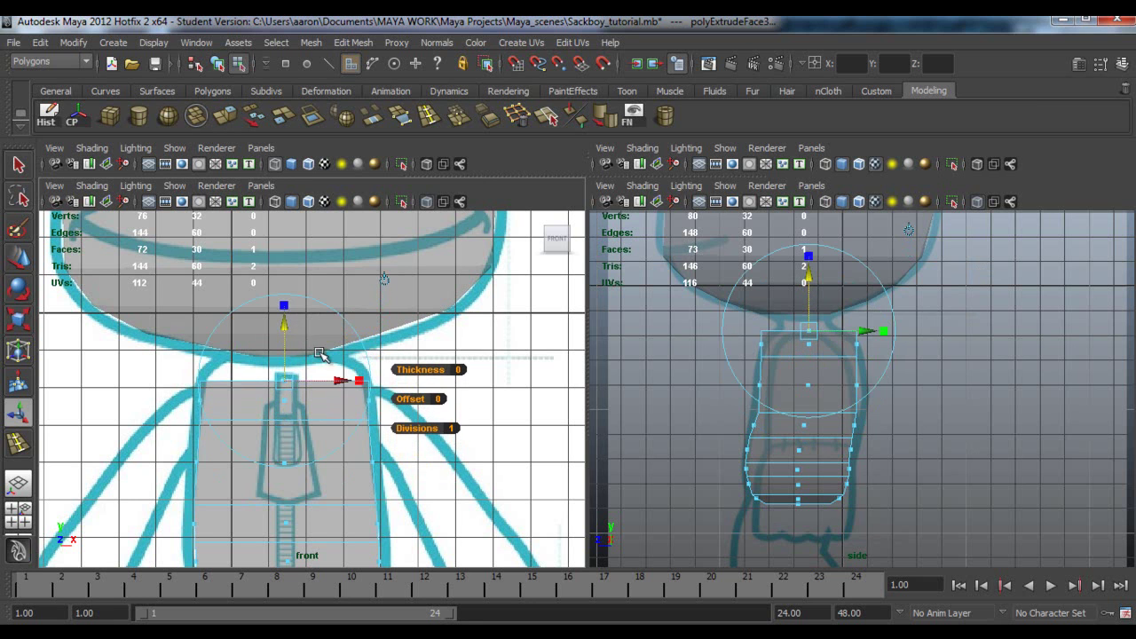
{"action": "left_click_drag", "start_coordinate": [209, 380], "coordinate": [215, 378]}
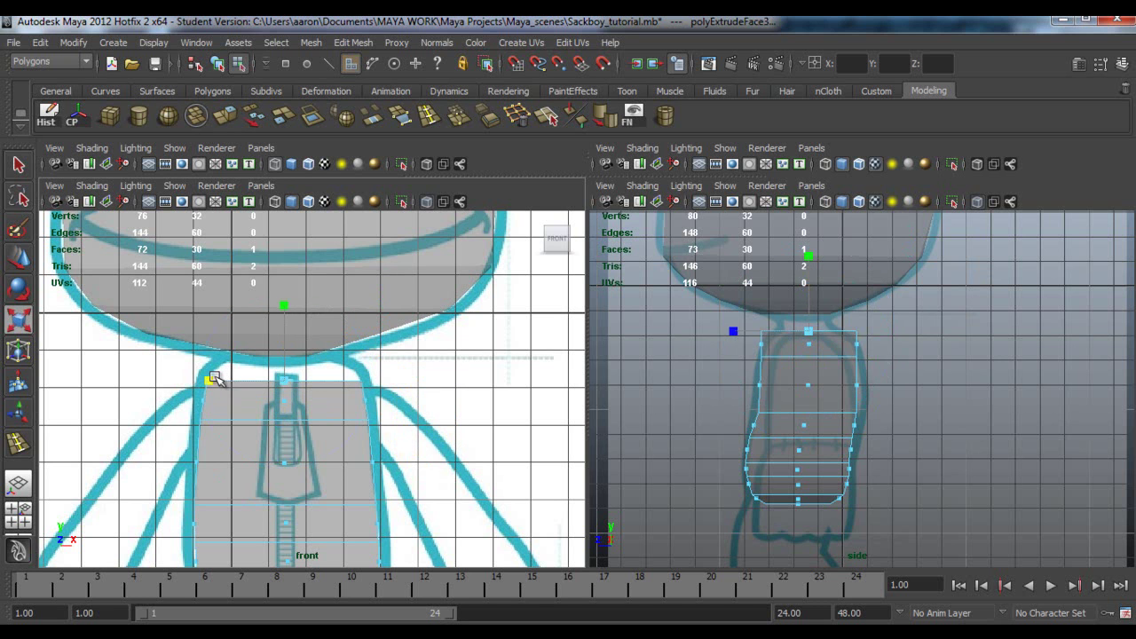
Move the torso's top front and back vertices inward in the side view to taper toward the drawn neck
{"action": "scroll", "coordinate": [654, 350], "scroll_direction": "up", "scroll_amount": 5}
{"action": "right_click_drag", "start_coordinate": [774, 338], "coordinate": [706, 333]}
{"action": "left_click_drag", "start_coordinate": [697, 347], "coordinate": [661, 356]}
{"action": "key", "text": "w"}
{"action": "left_click", "coordinate": [863, 357]}
{"action": "left_click_drag", "start_coordinate": [813, 357], "coordinate": [774, 356]}
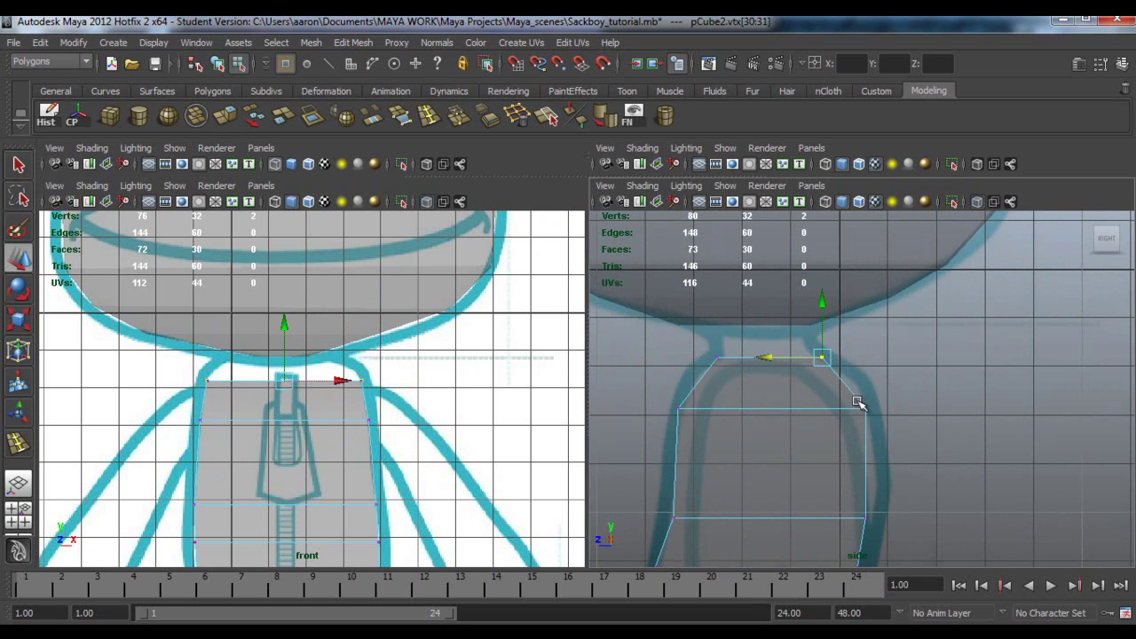
Insert two horizontal edge loops around the upper torso, one in the tapered top section and one in the section below it
{"action": "left_click", "coordinate": [428, 115]}
{"action": "left_click_drag", "start_coordinate": [680, 471], "coordinate": [679, 468]}
{"action": "left_click_drag", "start_coordinate": [839, 387], "coordinate": [843, 385]}
Move the upper torso's front and back vertices outward in the side view to round the shoulders and back toward the drawing
{"action": "right_click_drag", "start_coordinate": [843, 385], "coordinate": [791, 342]}
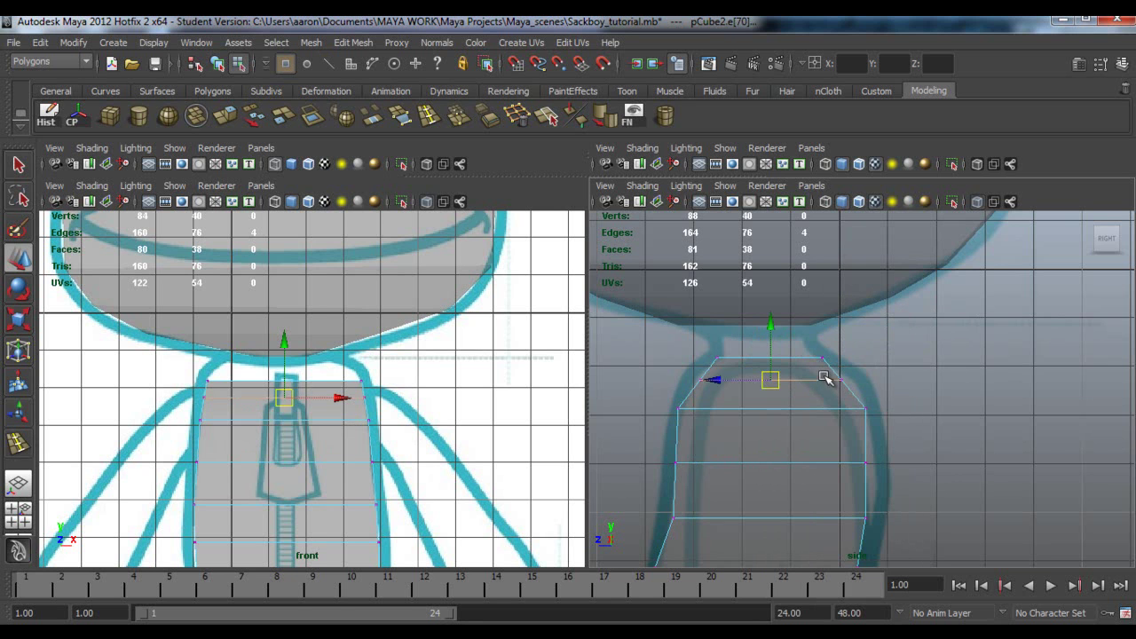
{"action": "left_click_drag", "start_coordinate": [852, 389], "coordinate": [817, 380]}
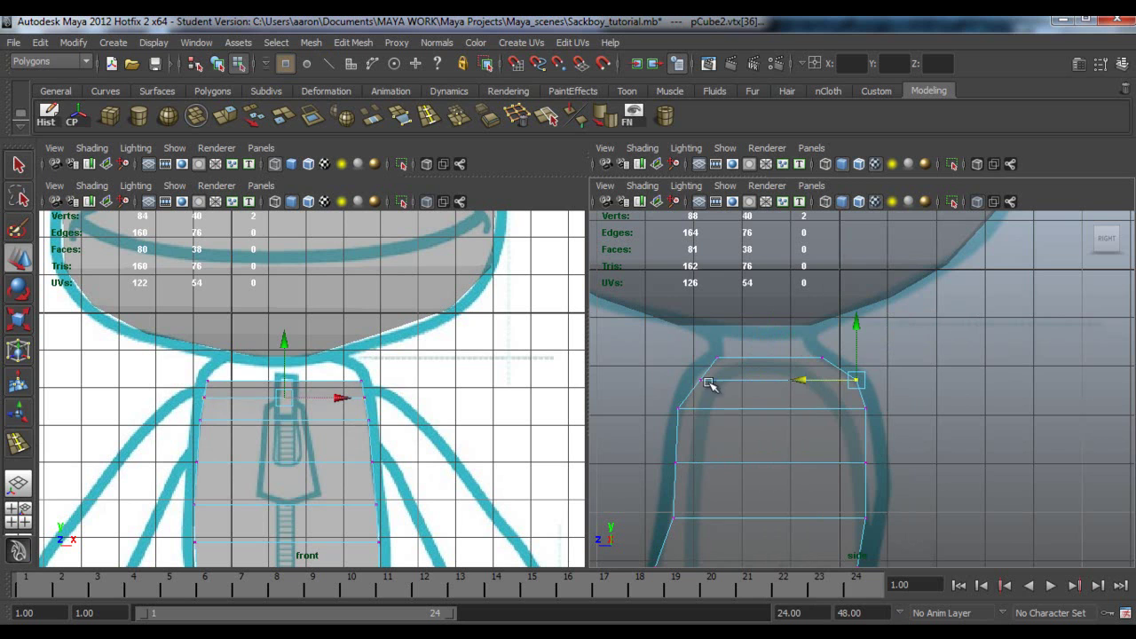
{"action": "left_click_drag", "start_coordinate": [684, 371], "coordinate": [643, 390]}
{"action": "left_click_drag", "start_coordinate": [852, 449], "coordinate": [885, 479]}
{"action": "left_click_drag", "start_coordinate": [818, 462], "coordinate": [829, 463]}
{"action": "left_click_drag", "start_coordinate": [879, 524], "coordinate": [879, 524]}
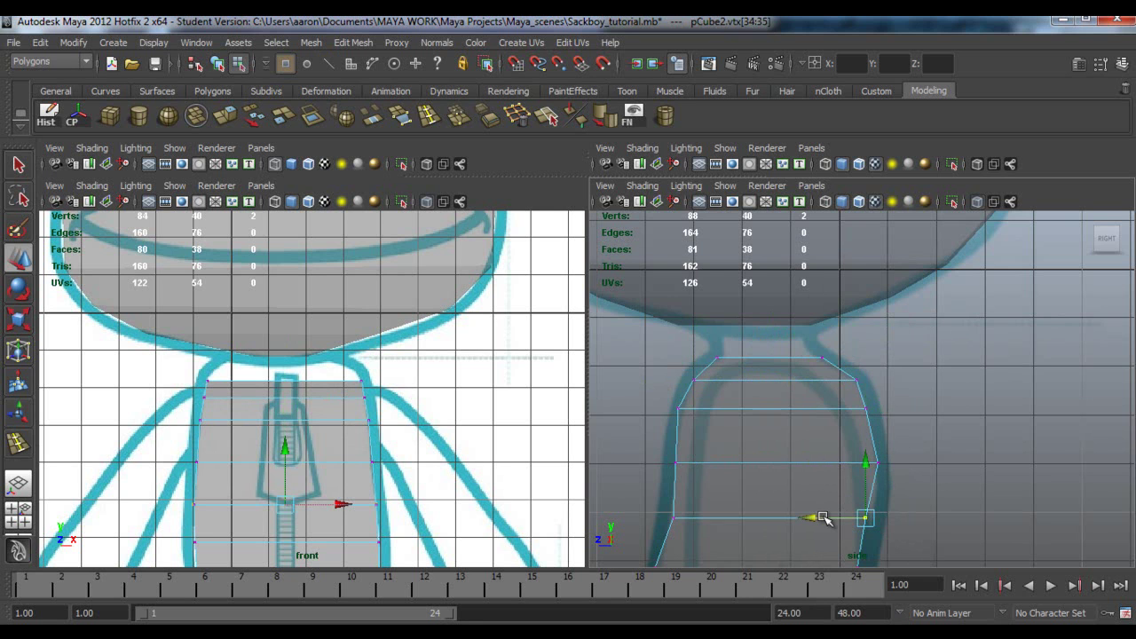
{"action": "left_click_drag", "start_coordinate": [814, 519], "coordinate": [817, 520]}
Extrude the torso's top face up to the base of the head and scale it narrower in the front view
{"action": "right_click_drag", "start_coordinate": [294, 341], "coordinate": [295, 373]}
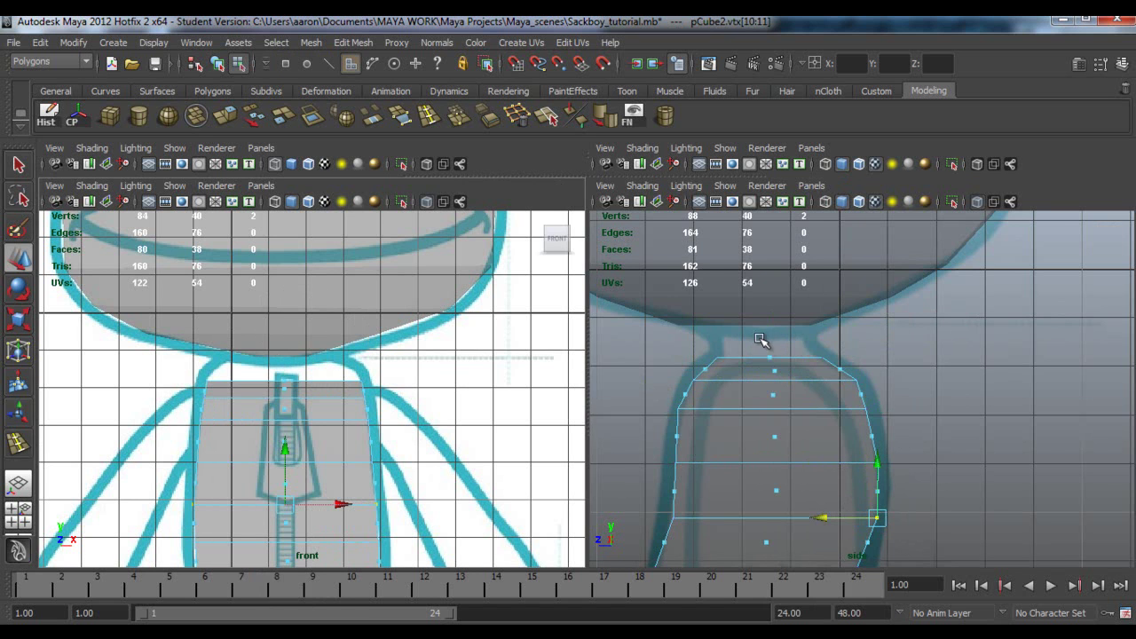
{"action": "left_click_drag", "start_coordinate": [761, 338], "coordinate": [794, 364]}
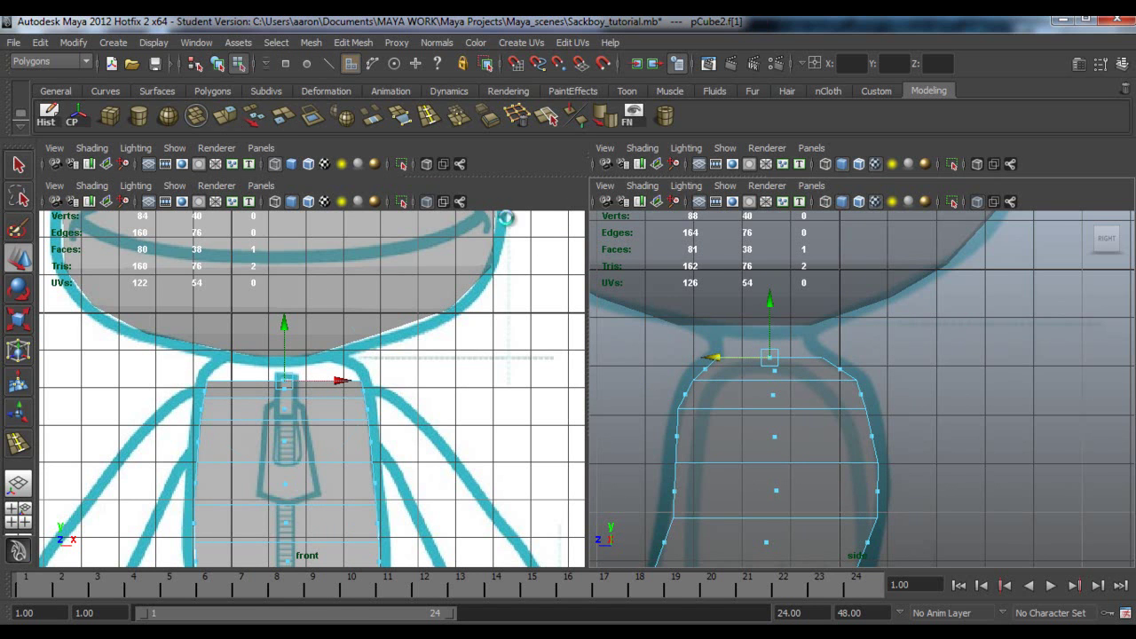
{"action": "left_click", "coordinate": [225, 117]}
{"action": "left_click_drag", "start_coordinate": [771, 306], "coordinate": [769, 278]}
{"action": "scroll", "coordinate": [332, 379], "scroll_direction": "up", "scroll_amount": 1}
{"action": "key", "text": "r"}
{"action": "left_click_drag", "start_coordinate": [204, 354], "coordinate": [232, 355]}
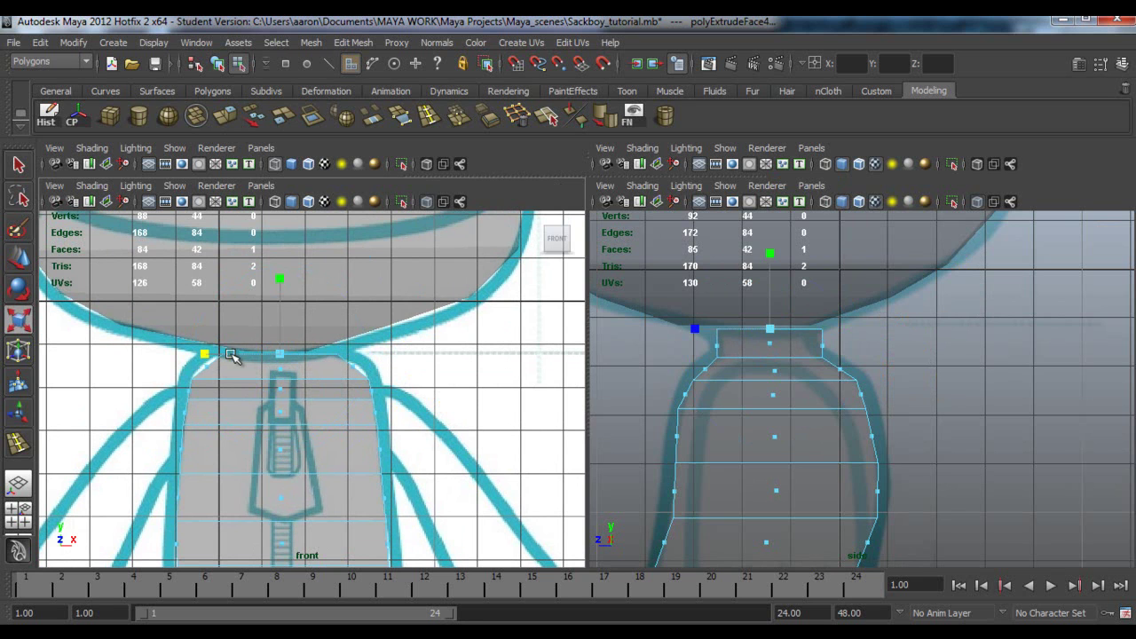
Move the top vertices of the neck section inward in the side view to match the drawn neck
{"action": "right_click", "coordinate": [779, 335]}
{"action": "left_click_drag", "start_coordinate": [696, 310], "coordinate": [730, 337]}
{"action": "key", "text": "w"}
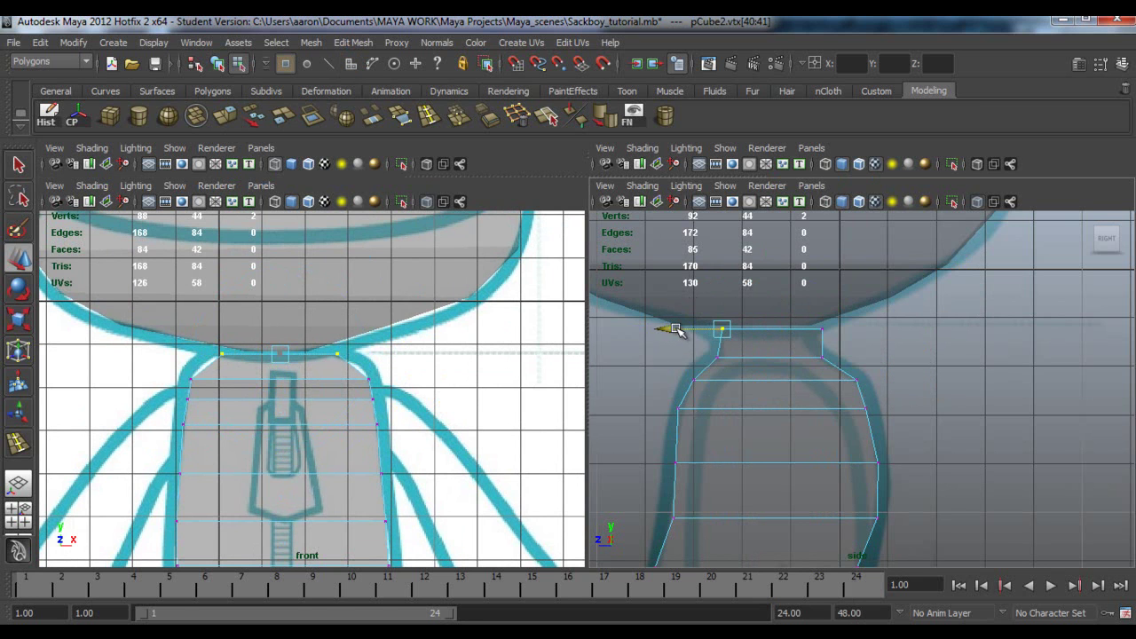
{"action": "left_click_drag", "start_coordinate": [813, 309], "coordinate": [855, 342]}
{"action": "left_click_drag", "start_coordinate": [779, 330], "coordinate": [755, 330]}
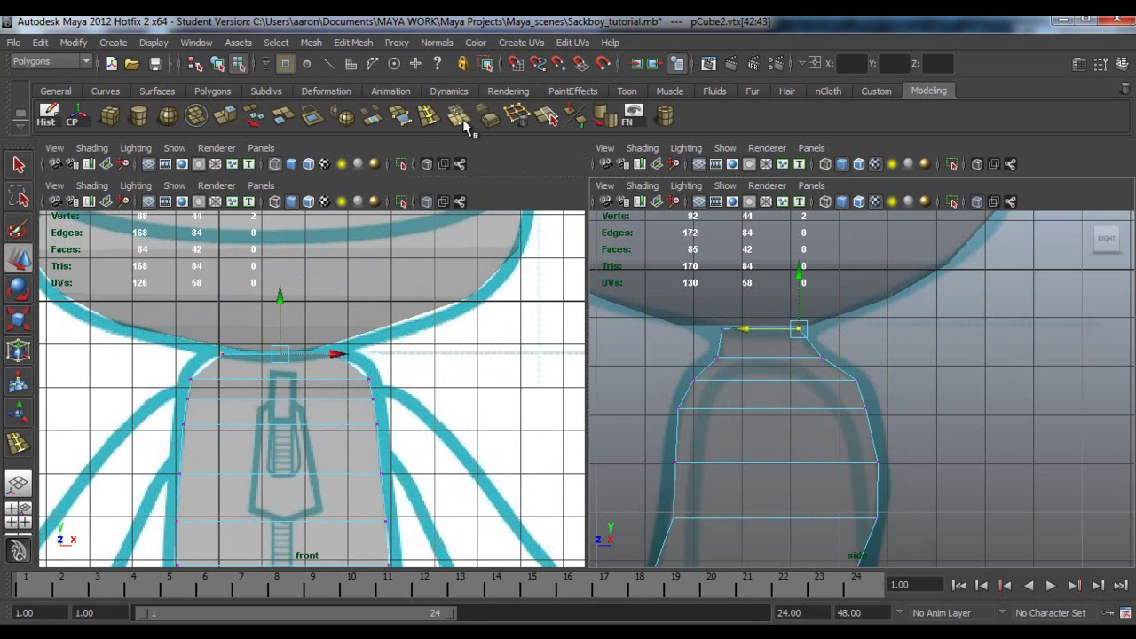
Insert an edge loop through the neck section and pull its side vertices outward to match the front-view outline
{"action": "left_click", "coordinate": [430, 115]}
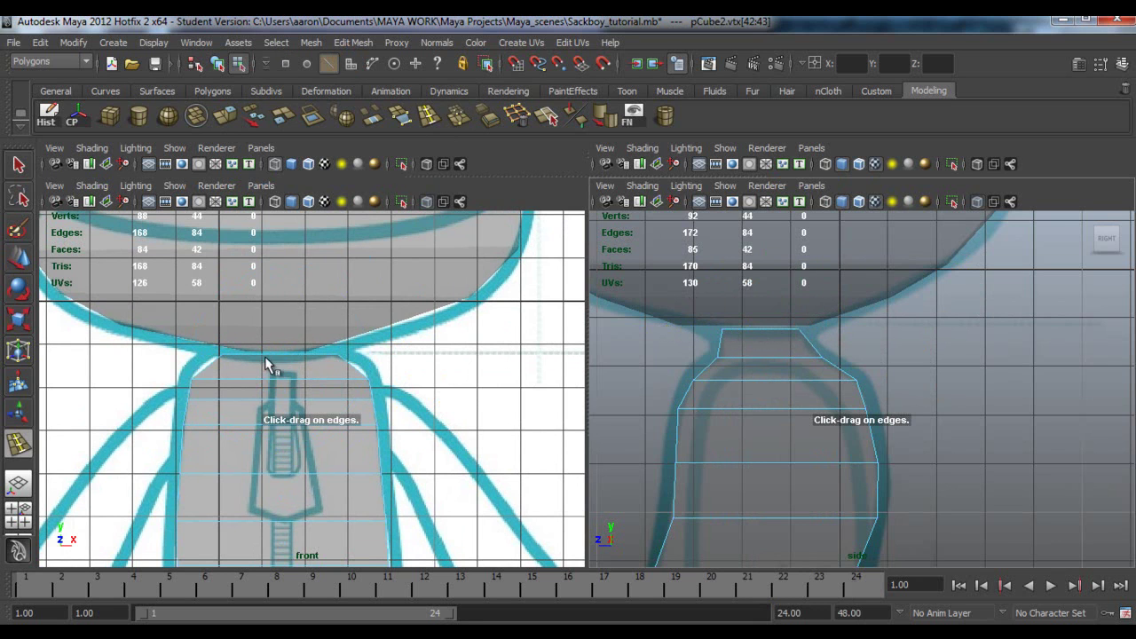
{"action": "left_click", "coordinate": [211, 367]}
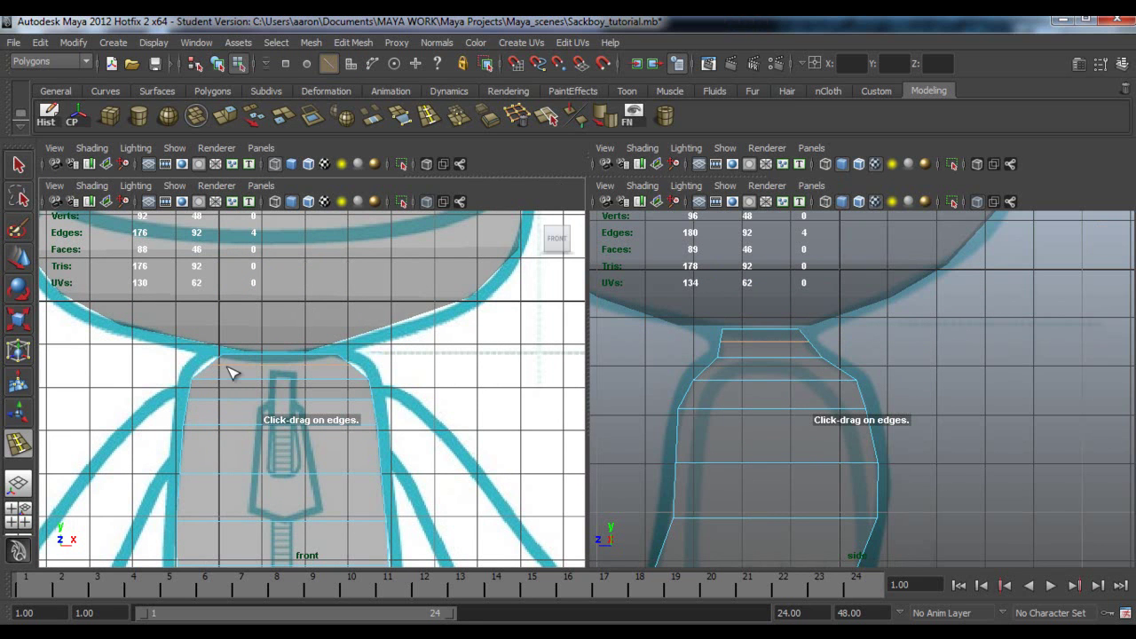
{"action": "key", "text": "w"}
{"action": "right_click_drag", "start_coordinate": [234, 371], "coordinate": [165, 328]}
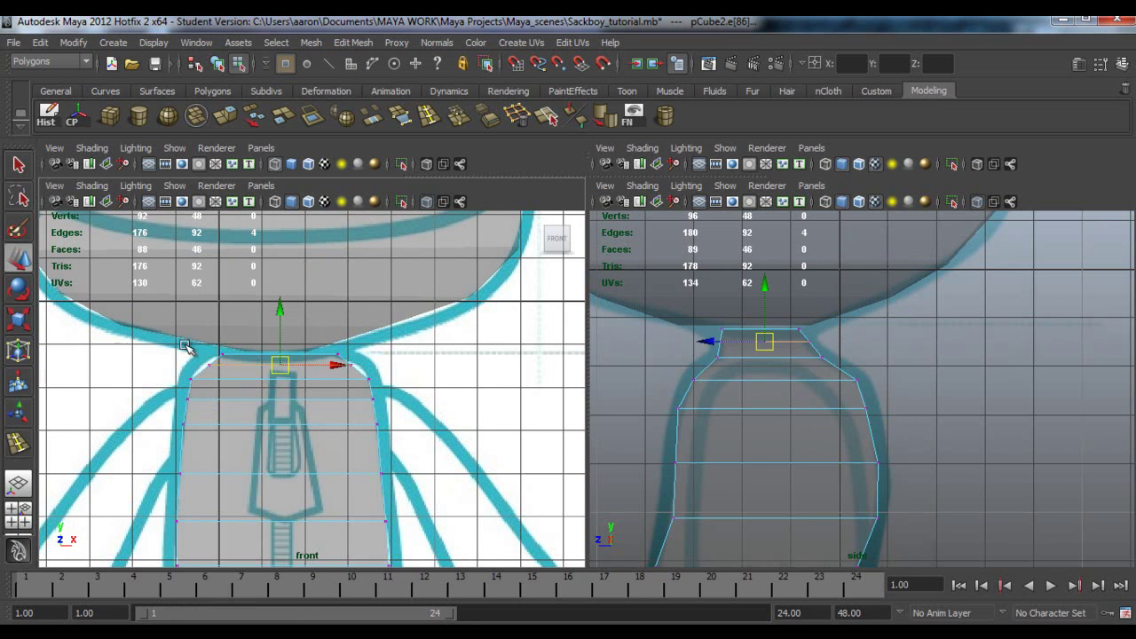
{"action": "left_click_drag", "start_coordinate": [213, 366], "coordinate": [251, 363]}
{"action": "left_click_drag", "start_coordinate": [343, 358], "coordinate": [414, 367]}
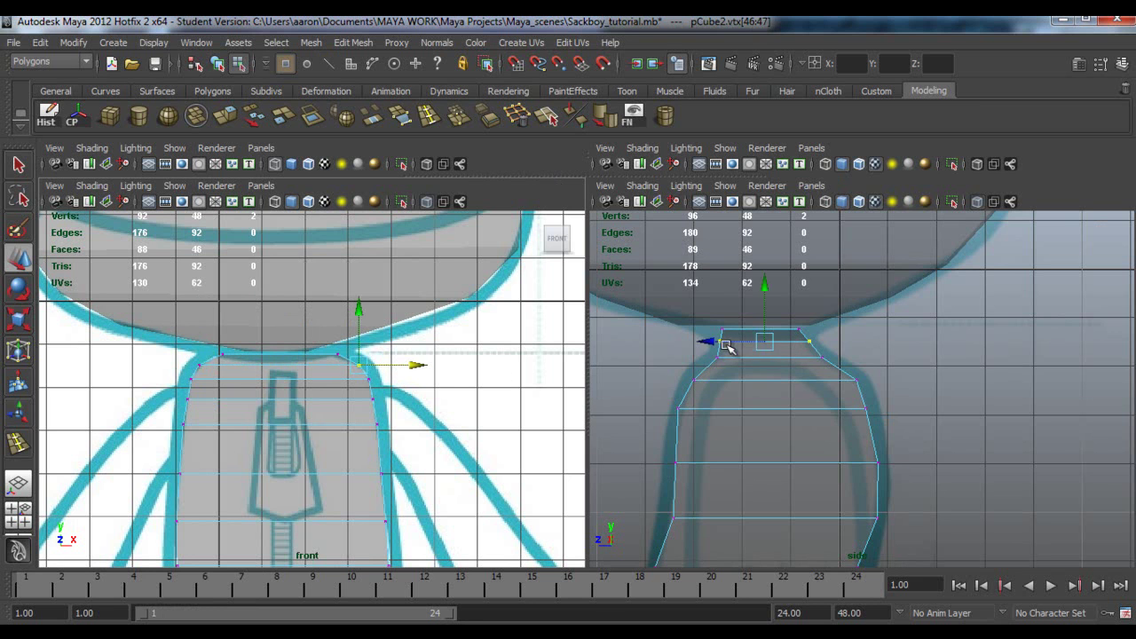
Nudge the neck loop's front and back vertices inward in the side view to curve the neck
{"action": "scroll", "coordinate": [725, 341], "scroll_direction": "up", "scroll_amount": 2}
{"action": "left_click", "coordinate": [780, 335]}
{"action": "left_click_drag", "start_coordinate": [738, 326], "coordinate": [733, 326]}
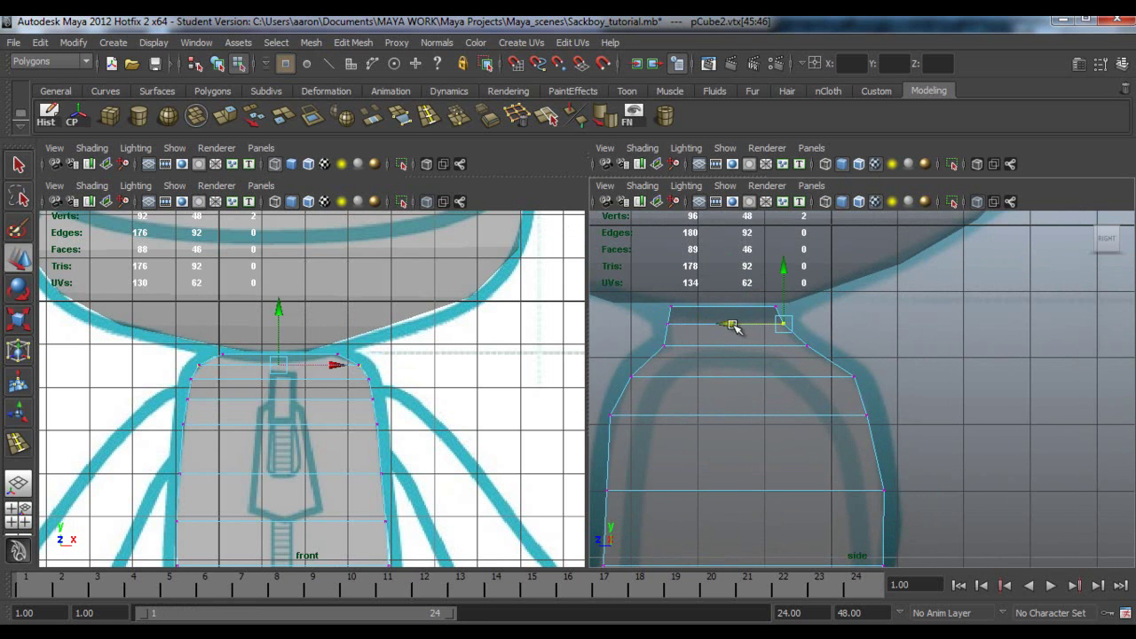
{"action": "left_click", "coordinate": [667, 325]}
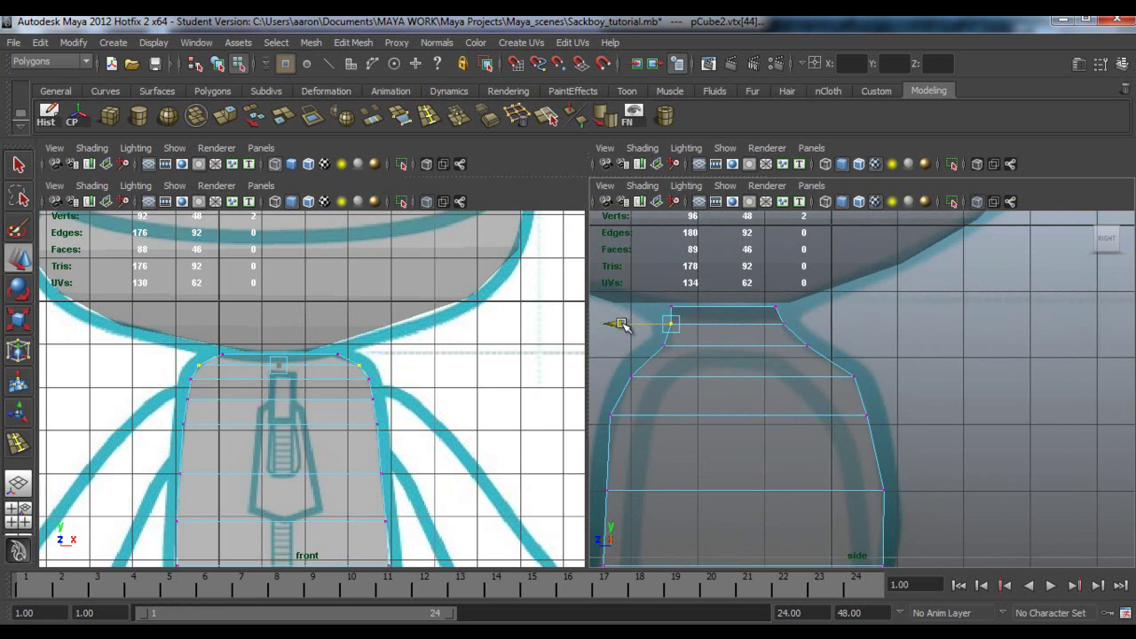
Return to object mode and examine the head and torso in perspective and against the front and side reference drawings
{"action": "key", "text": "space"}
{"action": "key", "text": "space"}
{"action": "left_click", "coordinate": [29, 485]}
{"action": "mouse_move", "coordinate": [602, 348]}
{"action": "left_mouse_down", "text": "alt"}
{"action": "mouse_move", "coordinate": [591, 317]}
{"action": "mouse_move", "coordinate": [629, 300]}
{"action": "left_mouse_up", "text": "alt"}
{"action": "right_click_drag", "start_coordinate": [574, 337], "coordinate": [661, 306]}
{"action": "left_click_drag", "start_coordinate": [661, 307], "coordinate": [758, 365], "text": "alt"}
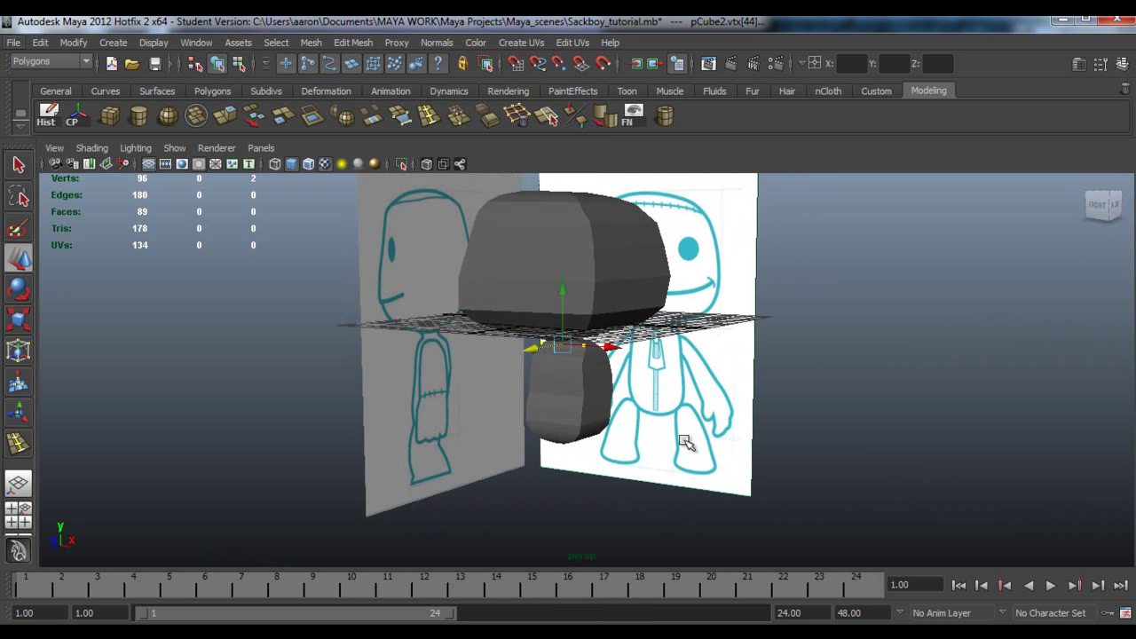
{"action": "key", "text": "space"}
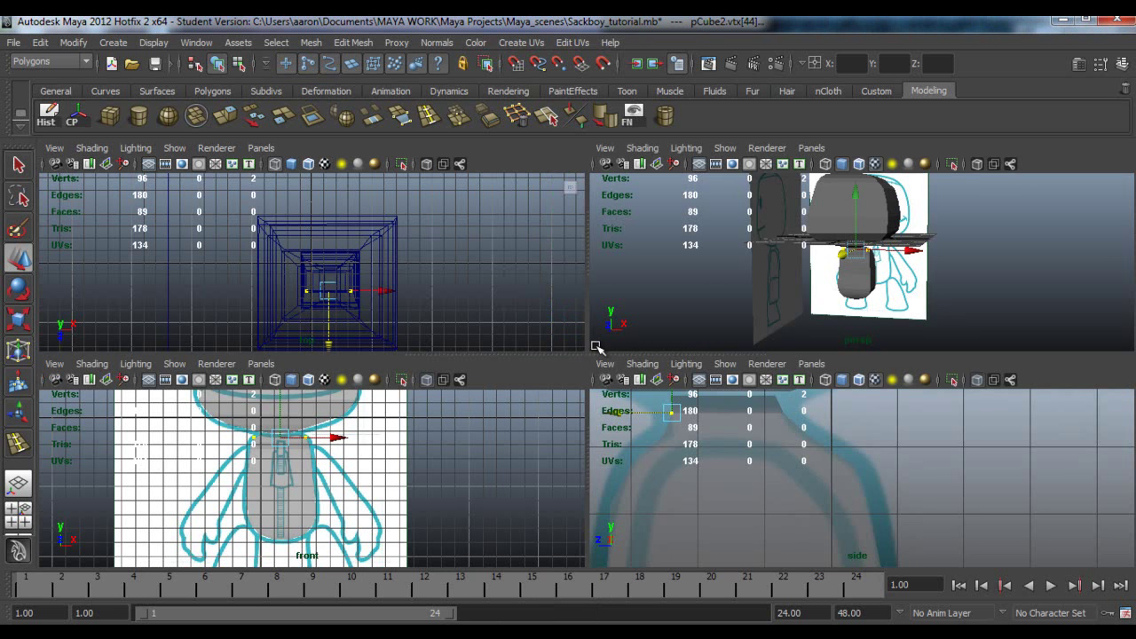
{"action": "left_click_drag", "start_coordinate": [597, 354], "coordinate": [629, 171]}
{"action": "scroll", "coordinate": [768, 417], "scroll_direction": "down", "scroll_amount": 6}
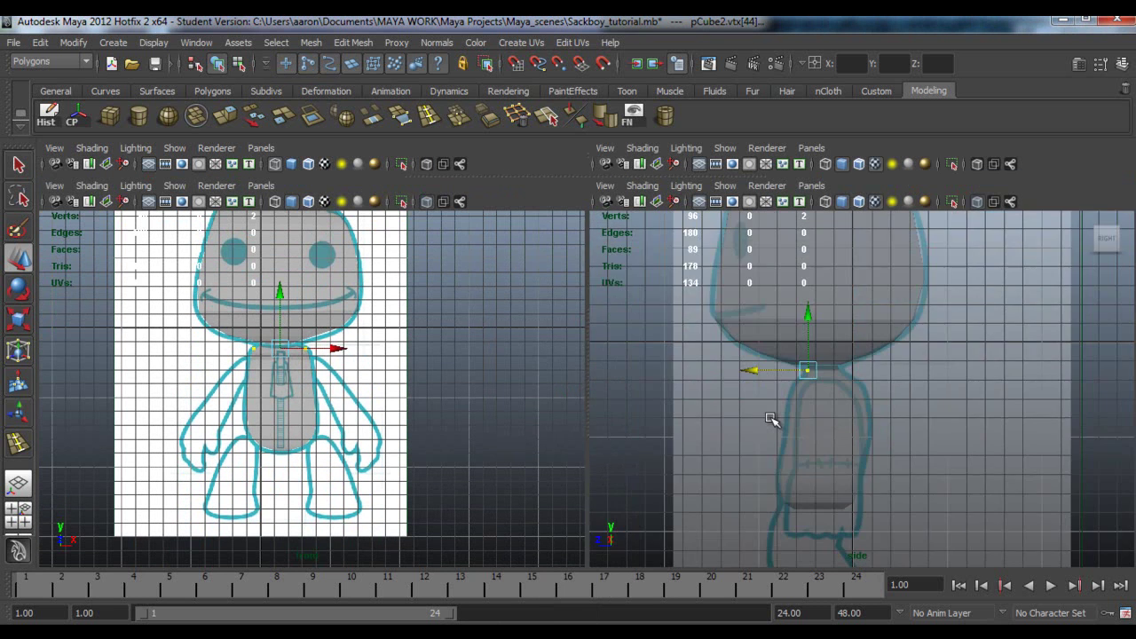
{"action": "scroll", "coordinate": [771, 420], "scroll_direction": "down", "scroll_amount": 2}
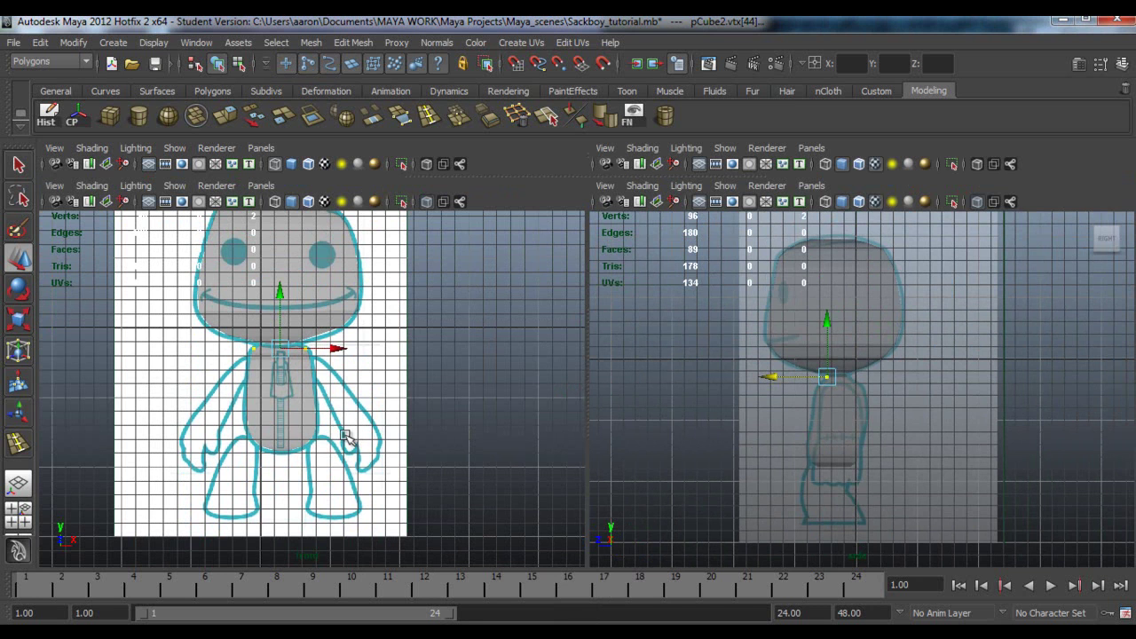
{"action": "scroll", "coordinate": [396, 454], "scroll_direction": "up", "scroll_amount": 1}
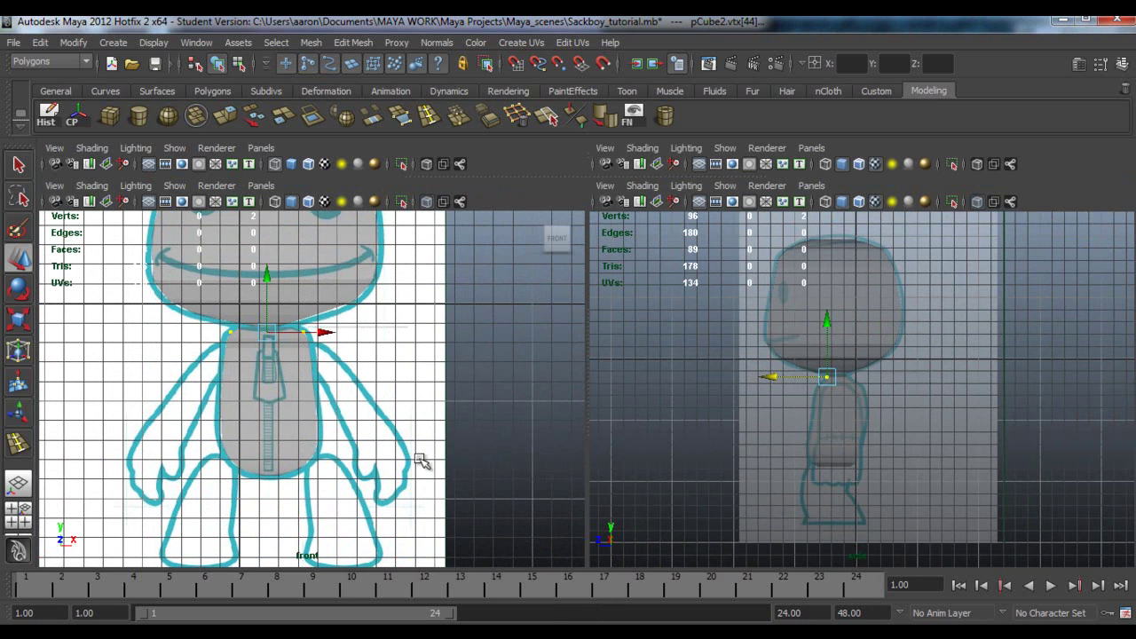
{"action": "scroll", "coordinate": [855, 471], "scroll_direction": "up", "scroll_amount": 2}
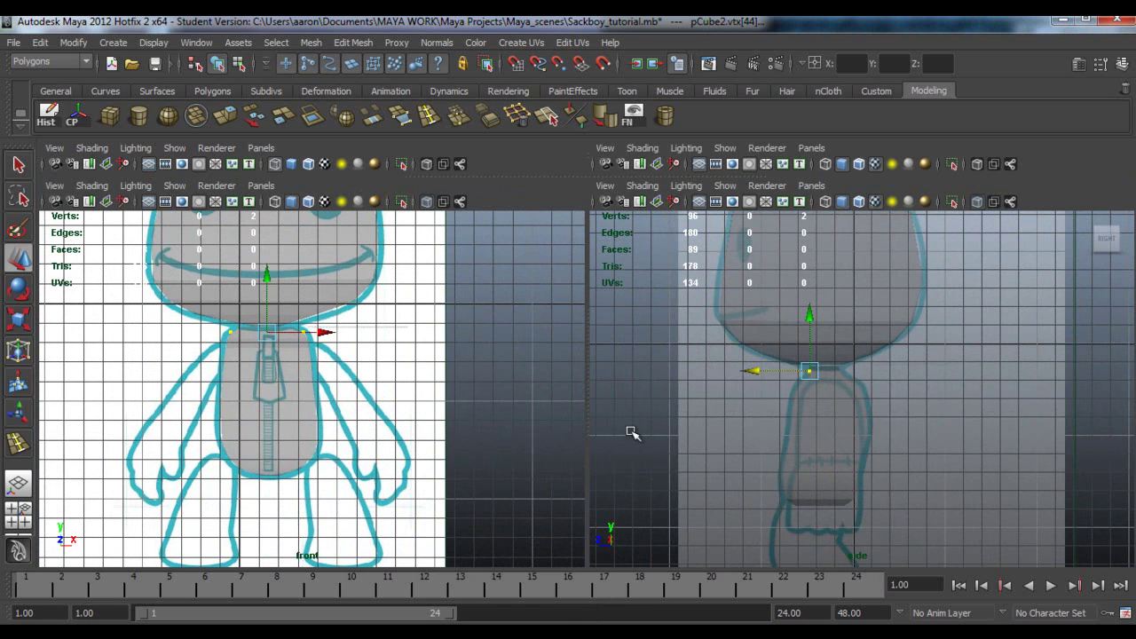
{"action": "scroll", "coordinate": [456, 448], "scroll_direction": "down", "scroll_amount": 1}
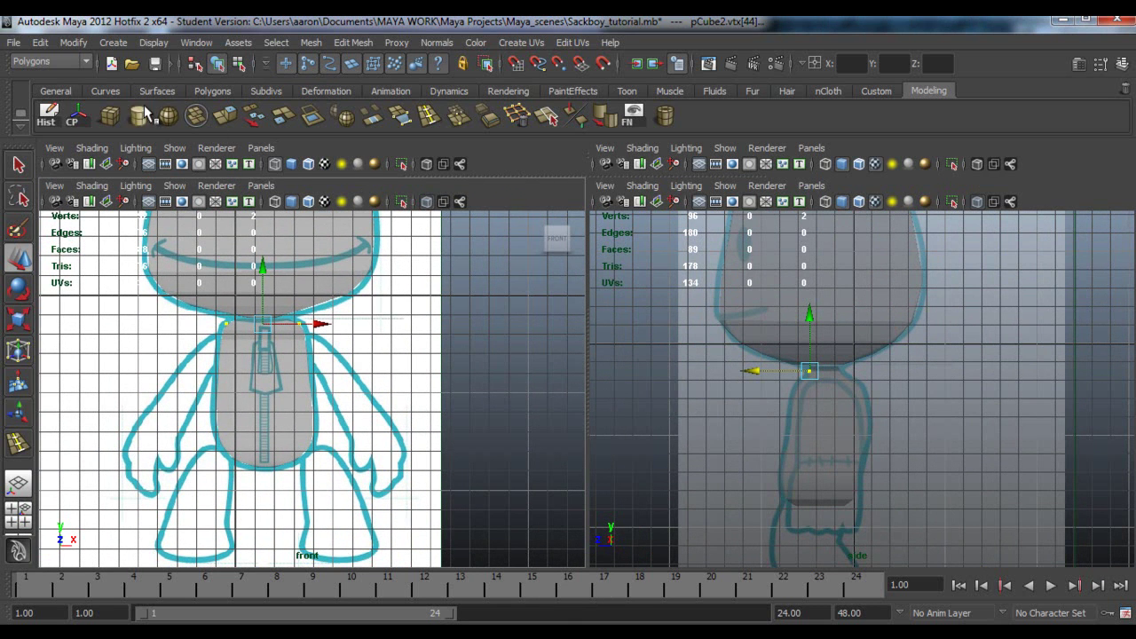
Create a polygon cube and place it inside the drawn arm in both the front and side views
{"action": "left_click", "coordinate": [111, 116]}
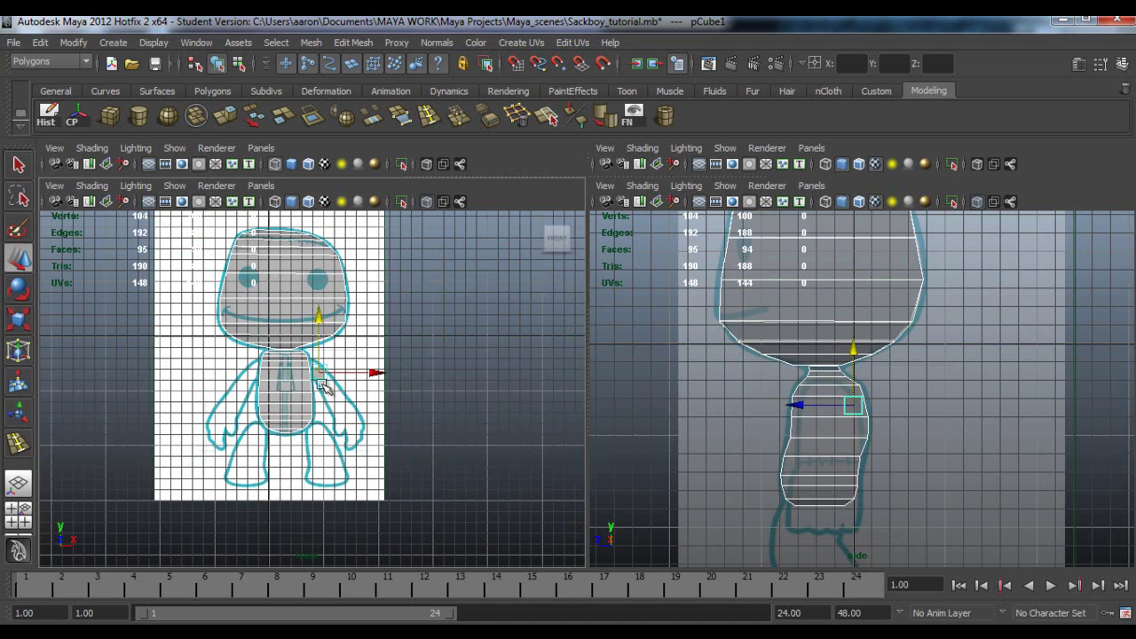
{"action": "left_click", "coordinate": [444, 344]}
{"action": "scroll", "coordinate": [444, 344], "scroll_direction": "up", "scroll_amount": 5}
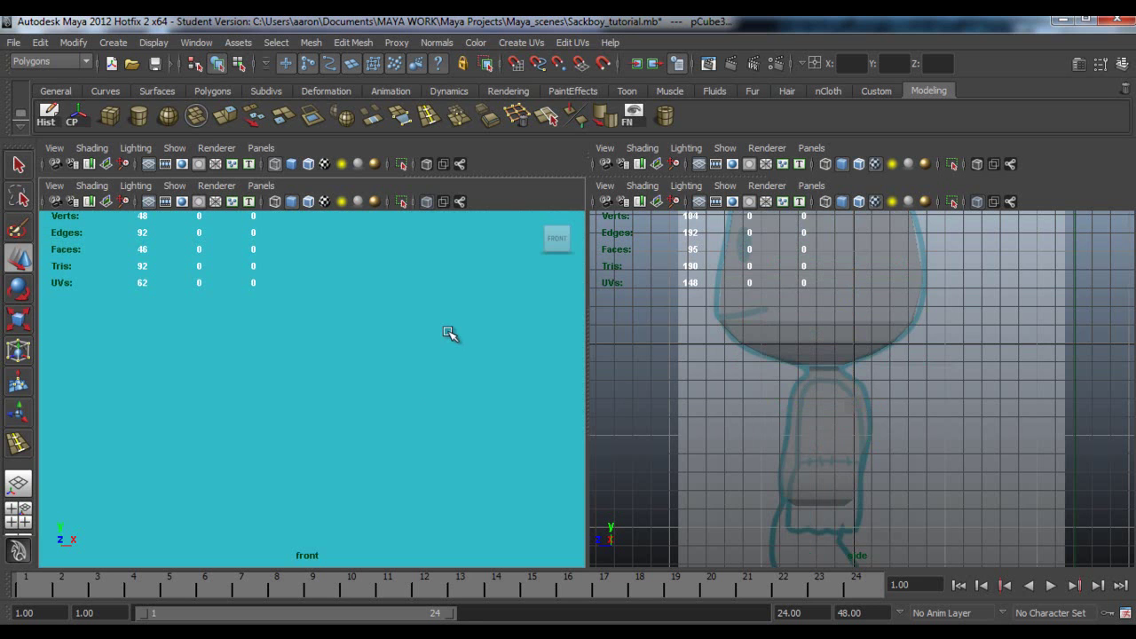
{"action": "scroll", "coordinate": [443, 385], "scroll_direction": "down", "scroll_amount": 4}
{"action": "left_click", "coordinate": [333, 345]}
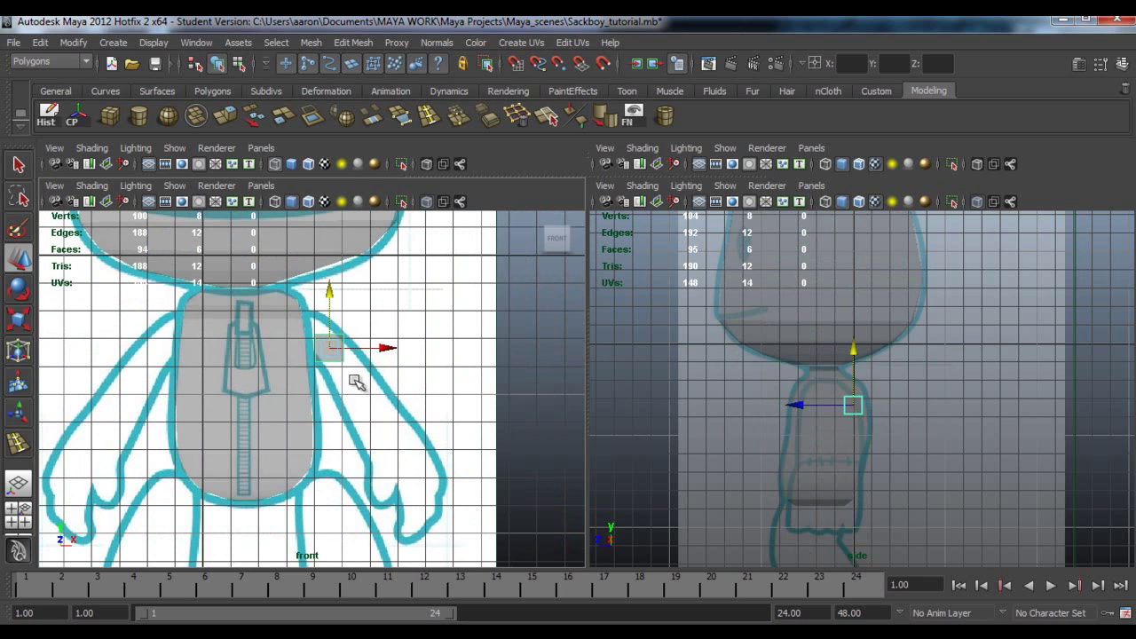
{"action": "left_click_drag", "start_coordinate": [333, 349], "coordinate": [353, 381]}
{"action": "middle_click_drag", "start_coordinate": [353, 381], "coordinate": [353, 381]}
{"action": "middle_click_drag", "start_coordinate": [857, 433], "coordinate": [830, 431]}
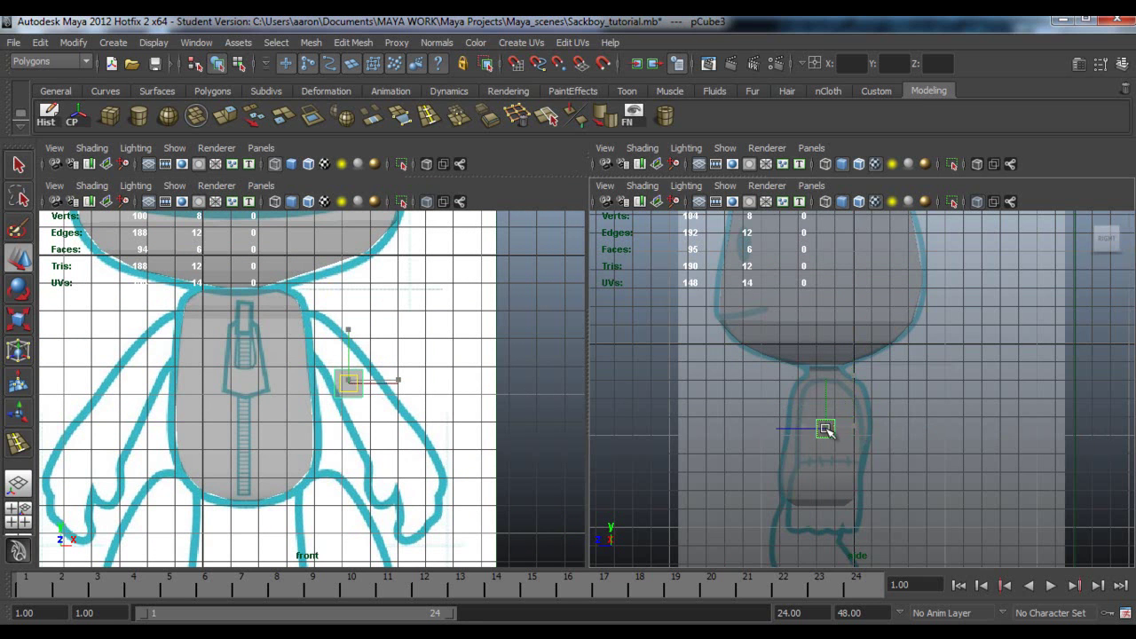
{"action": "scroll", "coordinate": [404, 365], "scroll_direction": "up", "scroll_amount": 3}
{"action": "middle_click_drag", "start_coordinate": [374, 381], "coordinate": [379, 383]}
{"action": "key", "text": "e"}
{"action": "left_click_drag", "start_coordinate": [342, 318], "coordinate": [310, 340]}
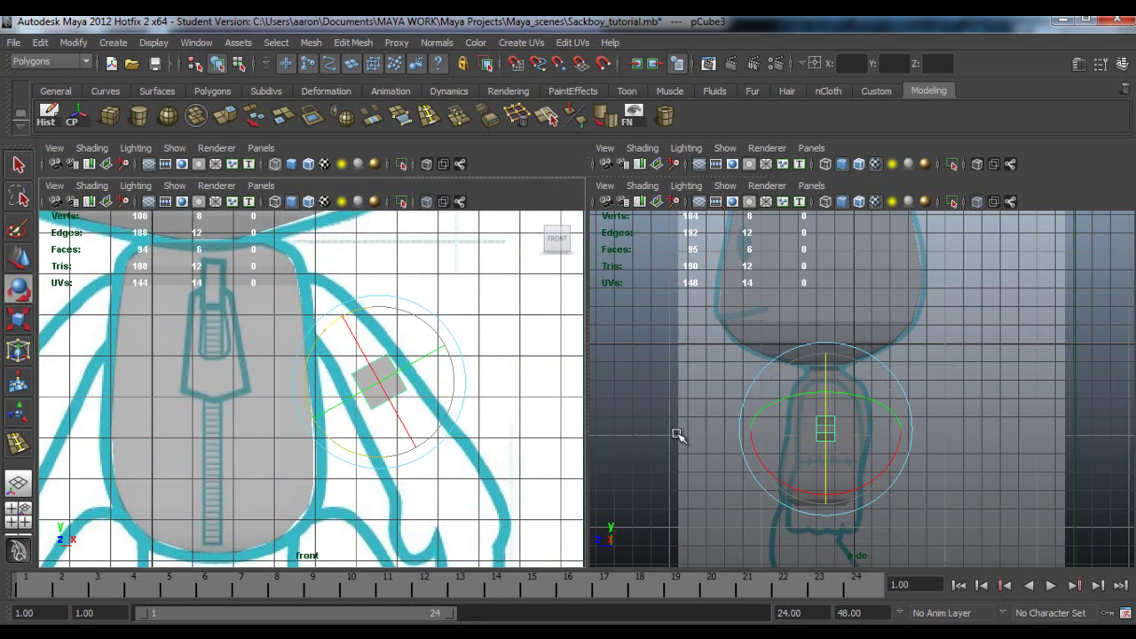
{"action": "key", "text": "ctrl+z"}
Move the arm cube's top vertices up and its bottom vertices down to stretch it along the drawn arm
{"action": "key", "text": "q"}
{"action": "right_click_drag", "start_coordinate": [374, 366], "coordinate": [314, 317]}
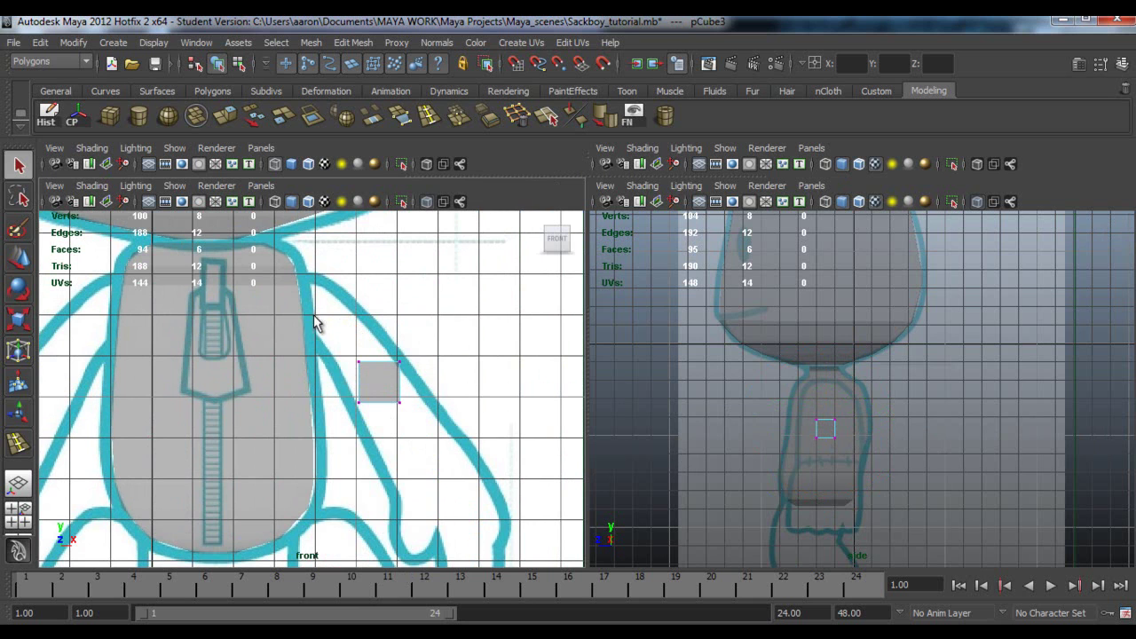
{"action": "left_click", "coordinate": [424, 384]}
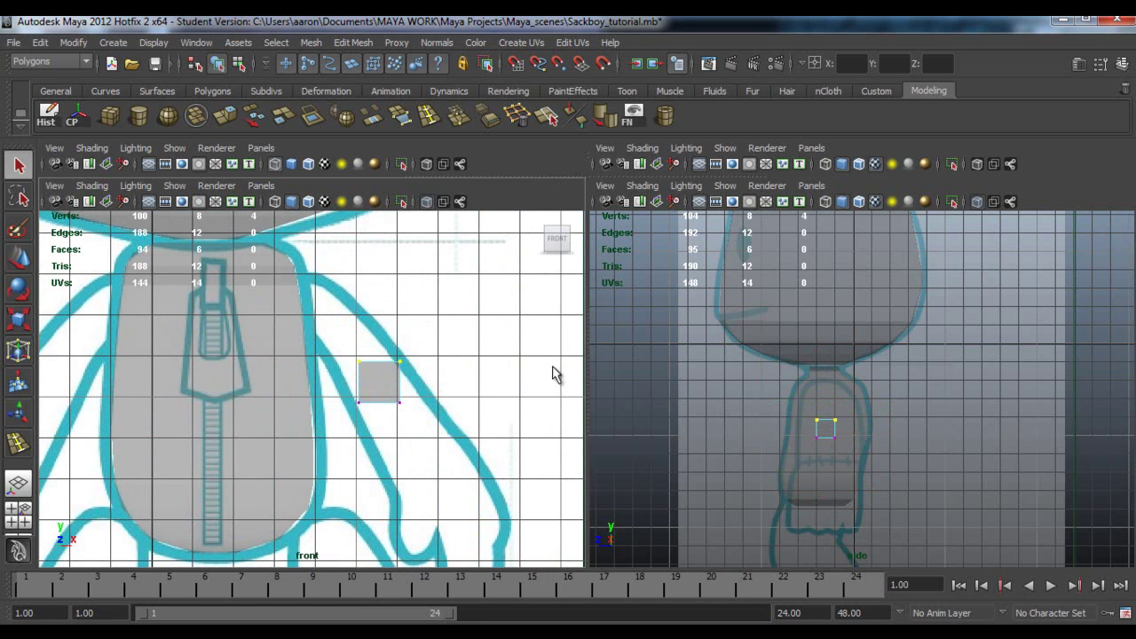
Spread the arm block's bottom front and back vertices apart in the side view to match the drawn arm's width
{"action": "left_click_drag", "start_coordinate": [813, 406], "coordinate": [826, 510]}
{"action": "key", "text": "w"}
{"action": "left_click_drag", "start_coordinate": [757, 498], "coordinate": [749, 499]}
{"action": "left_click_drag", "start_coordinate": [828, 482], "coordinate": [863, 520]}
{"action": "left_click_drag", "start_coordinate": [775, 499], "coordinate": [800, 499]}
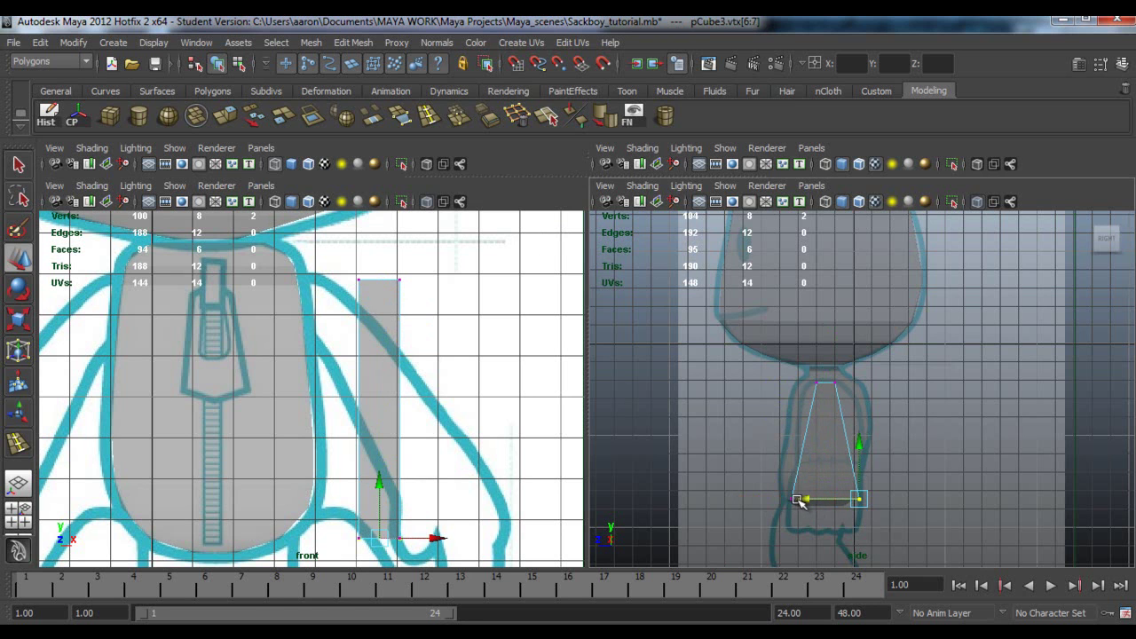
Reposition the arm block's bottom vertices at the drawn wrist and its top vertices at the shoulder in the front view
{"action": "left_click_drag", "start_coordinate": [342, 501], "coordinate": [448, 524]}
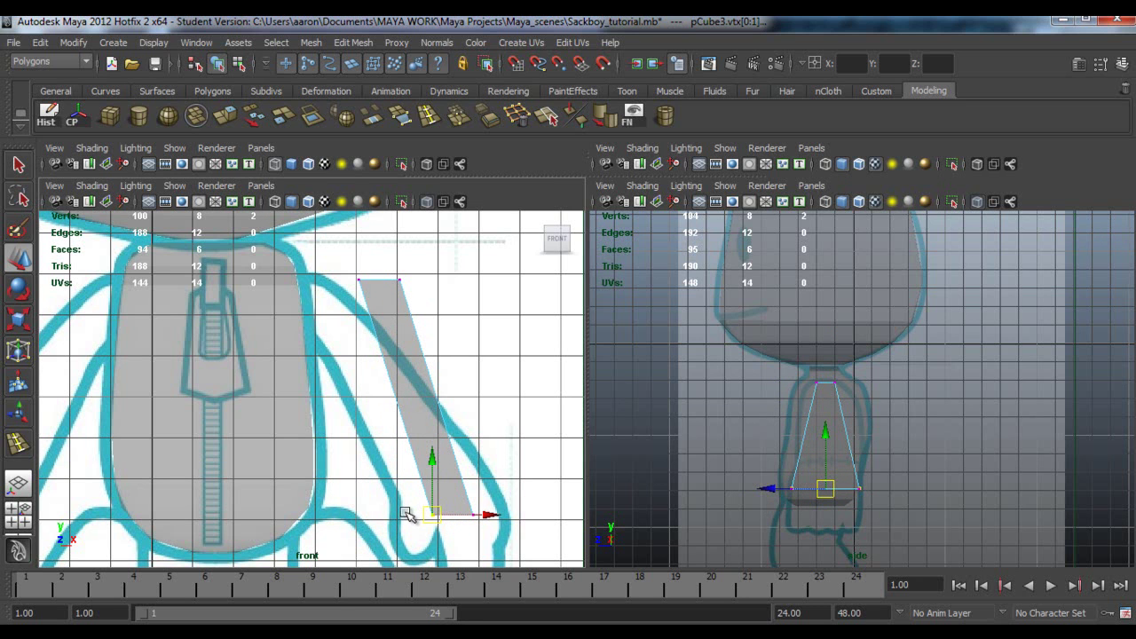
{"action": "left_click_drag", "start_coordinate": [455, 498], "coordinate": [487, 526]}
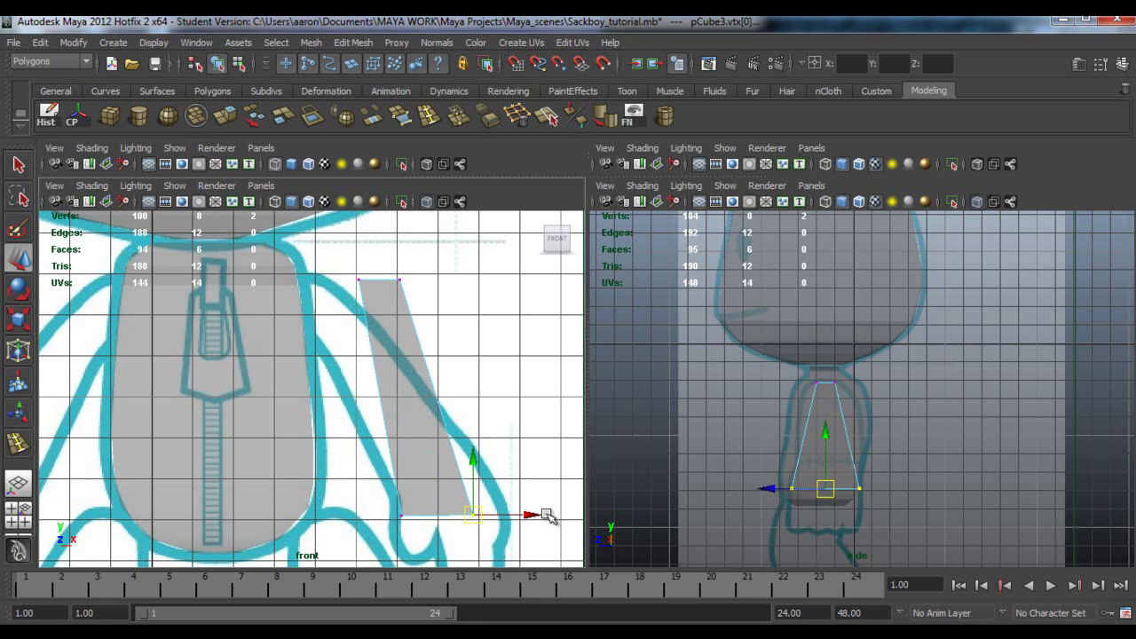
{"action": "left_click_drag", "start_coordinate": [544, 515], "coordinate": [547, 515]}
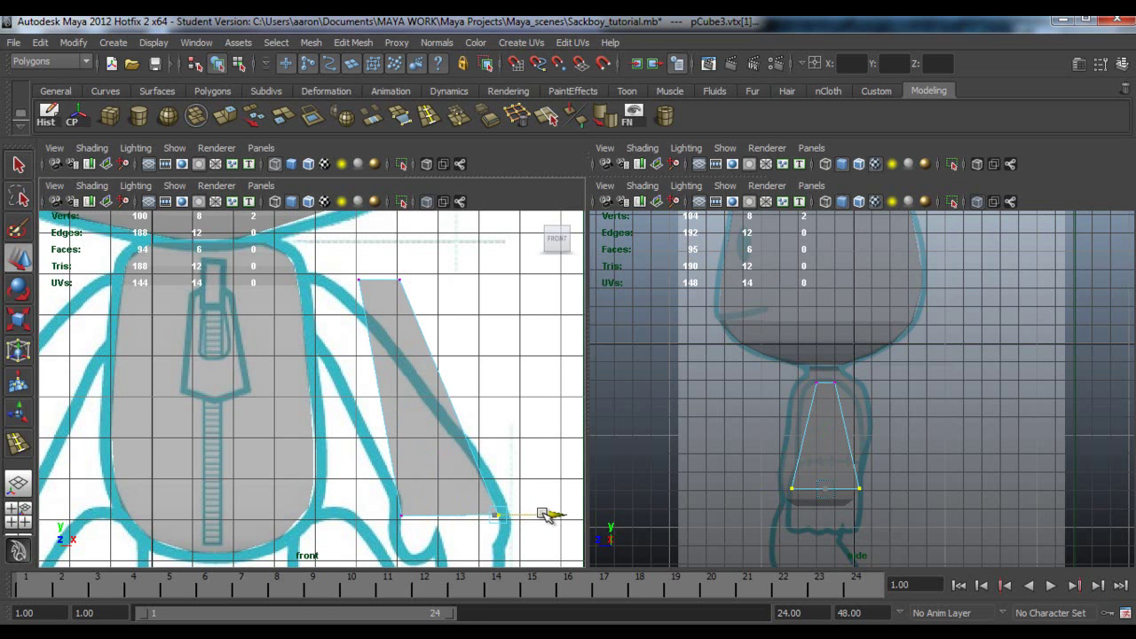
{"action": "left_click_drag", "start_coordinate": [329, 254], "coordinate": [315, 282]}
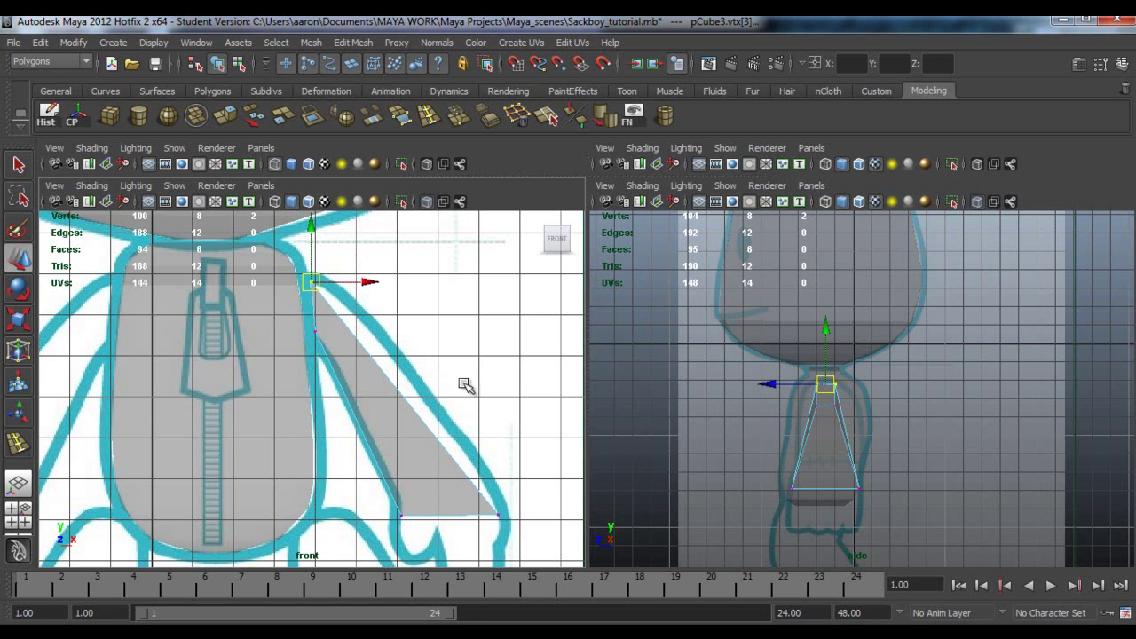
Insert four edge loops across the arm block, spaced from the shoulder down toward the wrist
{"action": "left_click", "coordinate": [23, 442]}
{"action": "left_click", "coordinate": [337, 315]}
{"action": "left_click", "coordinate": [365, 346]}
{"action": "key", "text": "Return"}
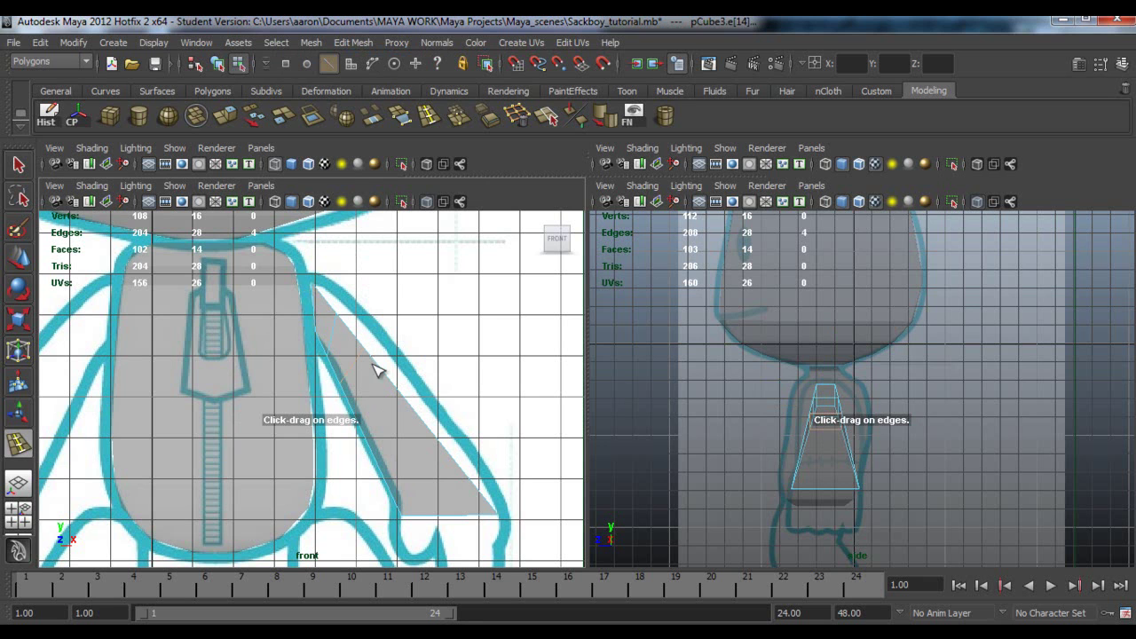
{"action": "left_click_drag", "start_coordinate": [407, 400], "coordinate": [443, 443]}
Move the vertices of the edge loop nearest the shoulder onto the drawn arm outline in the front view
{"action": "key", "text": "w"}
{"action": "right_click_drag", "start_coordinate": [423, 347], "coordinate": [349, 343]}
{"action": "left_click_drag", "start_coordinate": [323, 290], "coordinate": [346, 316]}
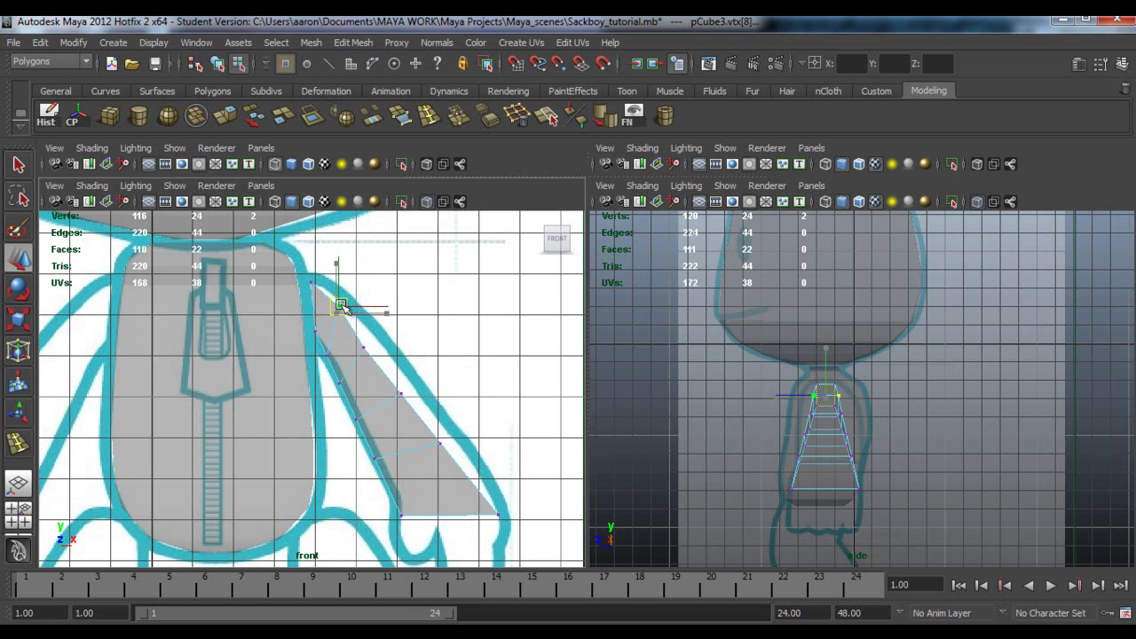
{"action": "left_click", "coordinate": [328, 355]}
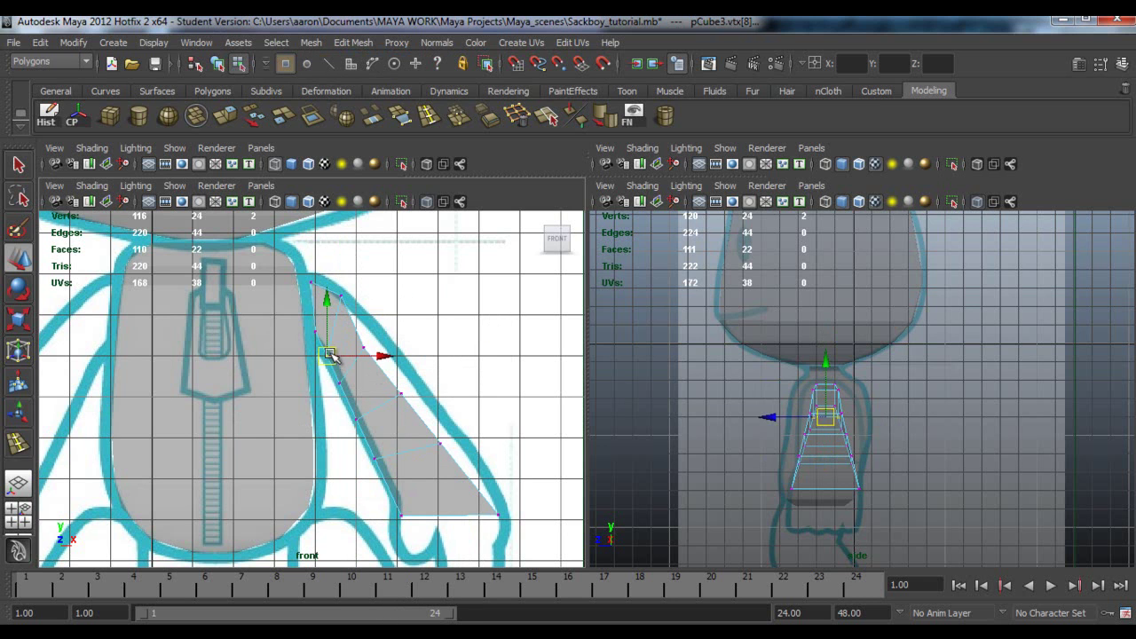
{"action": "left_click_drag", "start_coordinate": [329, 354], "coordinate": [331, 347]}
{"action": "scroll", "coordinate": [757, 445], "scroll_direction": "up", "scroll_amount": 3}
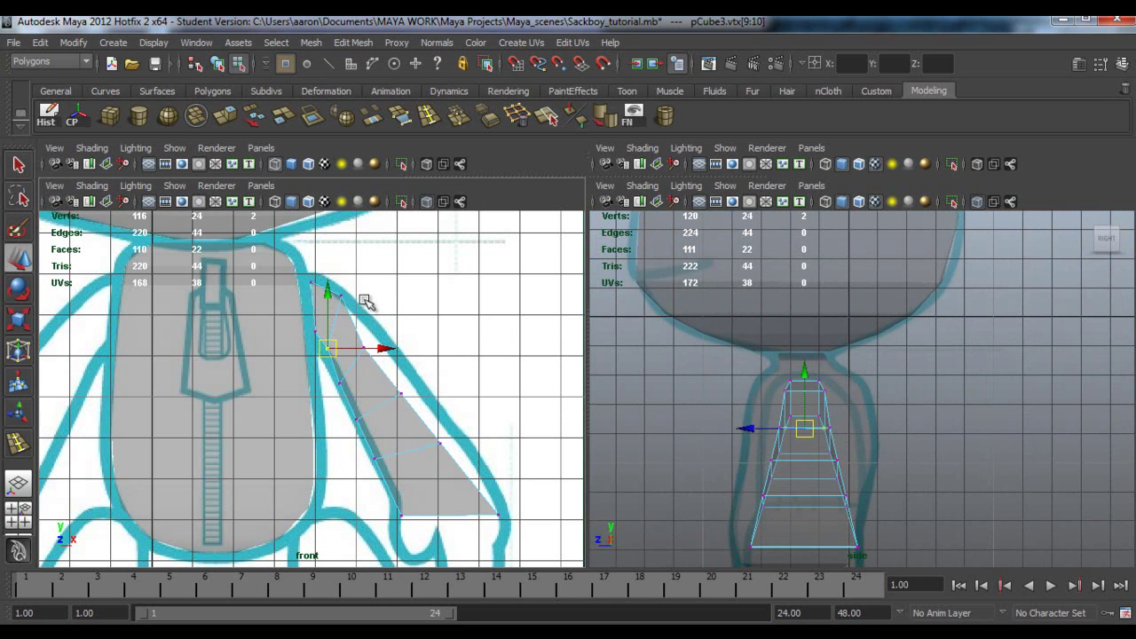
{"action": "left_click_drag", "start_coordinate": [352, 281], "coordinate": [338, 302]}
{"action": "left_click", "coordinate": [342, 296]}
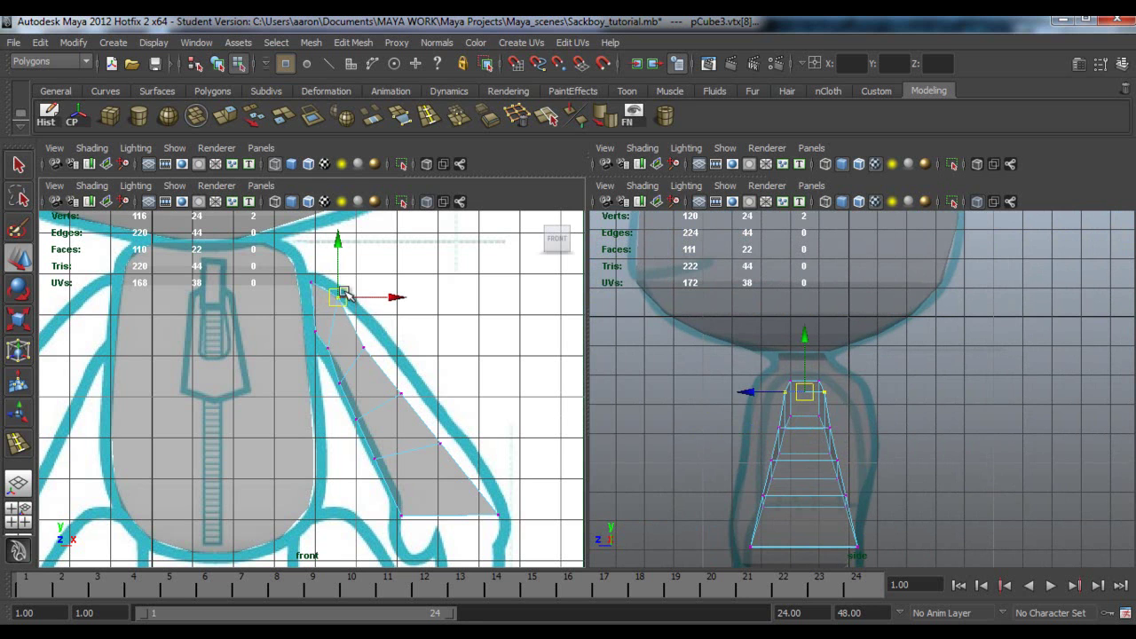
Scale the first loop's outer and inner vertex pairs wider front to back in the side view
{"action": "scroll", "coordinate": [819, 429], "scroll_direction": "up", "scroll_amount": 2}
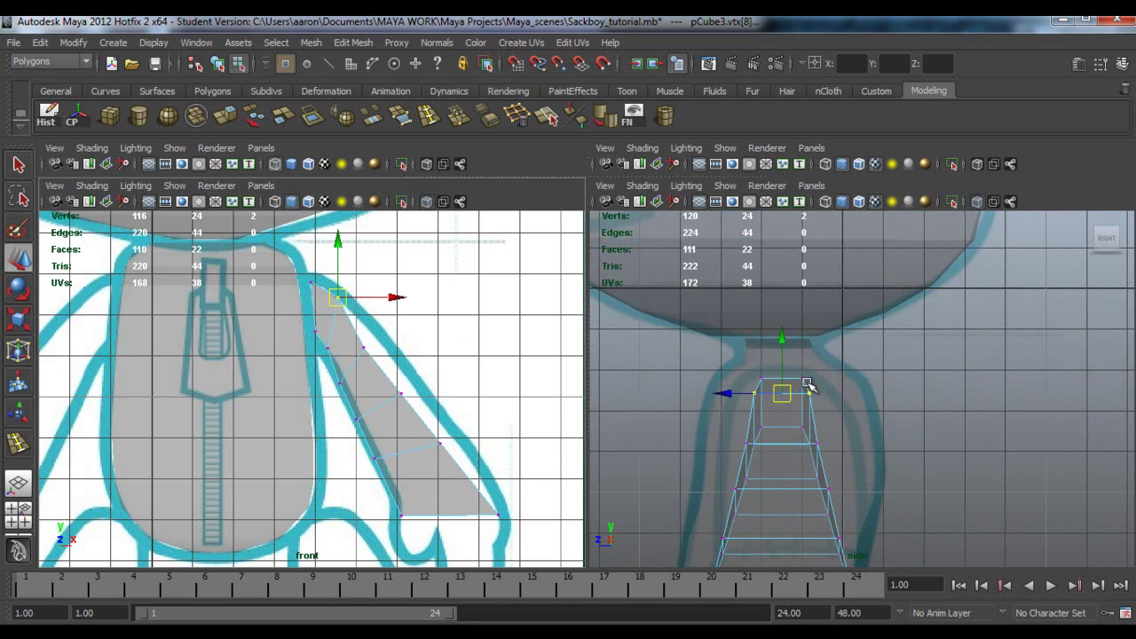
{"action": "key", "text": "r"}
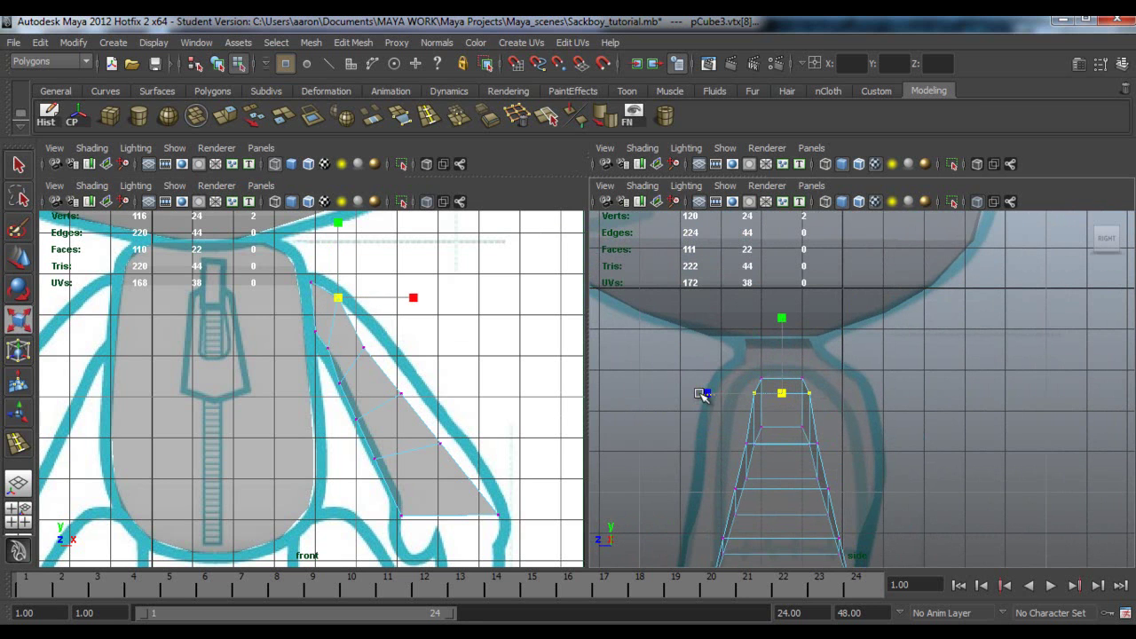
{"action": "left_click_drag", "start_coordinate": [706, 393], "coordinate": [668, 392]}
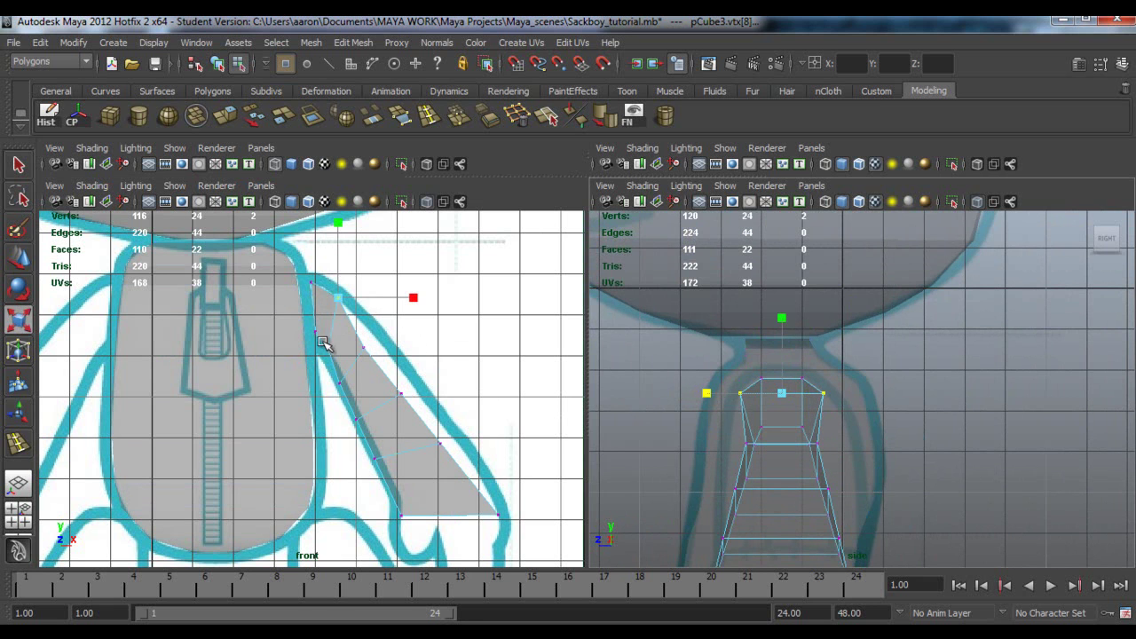
{"action": "left_click_drag", "start_coordinate": [320, 339], "coordinate": [344, 362]}
{"action": "left_click_drag", "start_coordinate": [706, 443], "coordinate": [649, 435]}
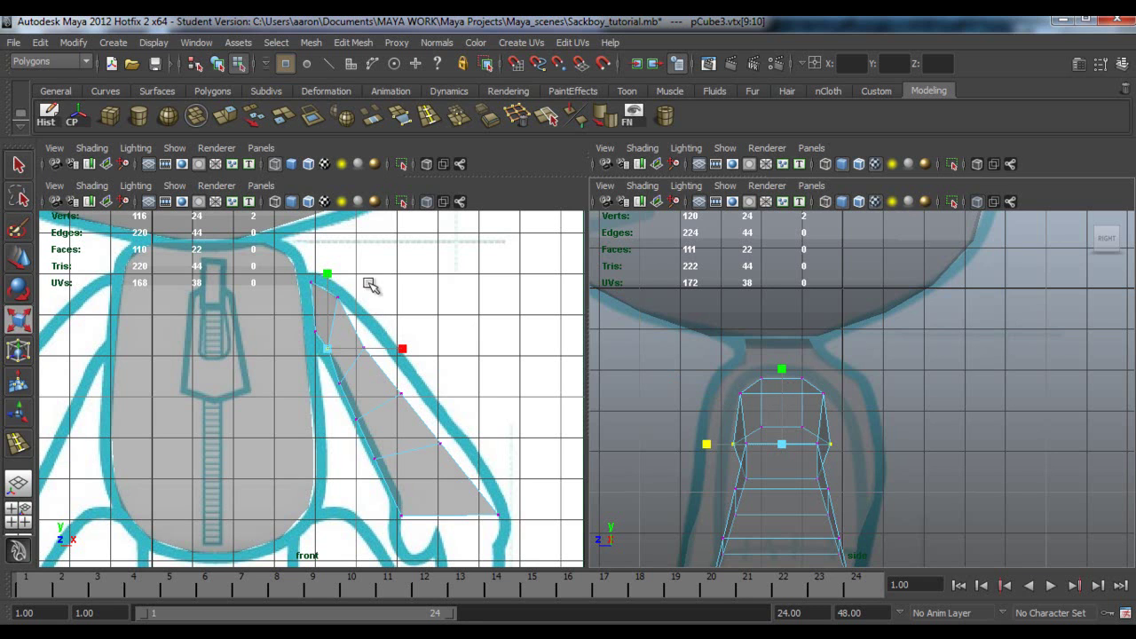
Move the second loop's outer vertices onto the drawn arm outline and scale them wider in the side view
{"action": "left_click_drag", "start_coordinate": [360, 336], "coordinate": [385, 368]}
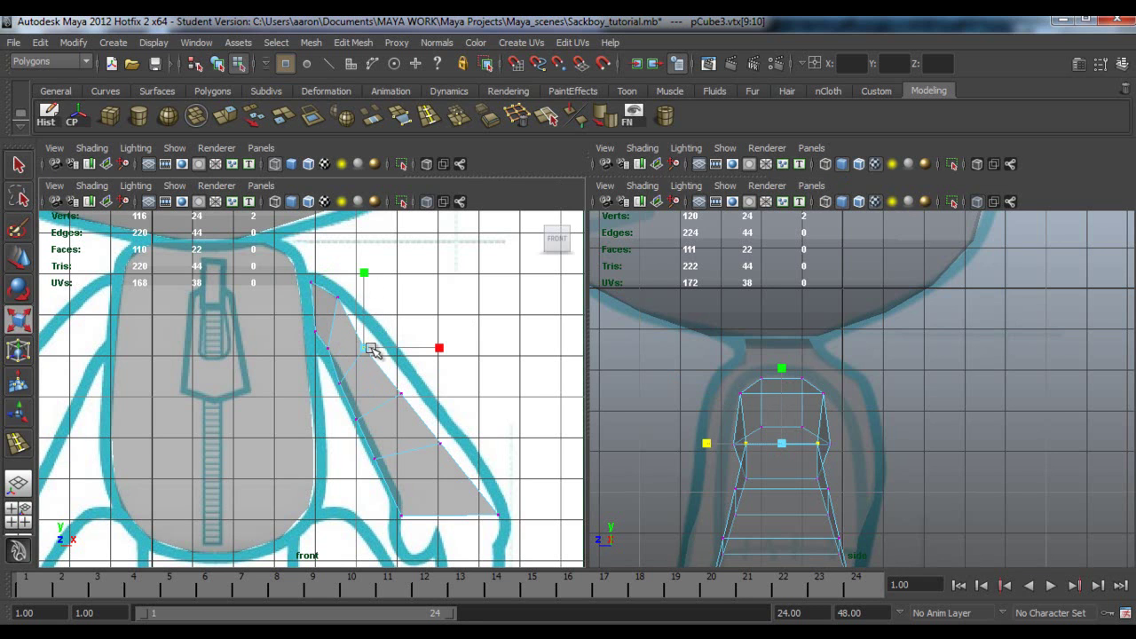
{"action": "key", "text": "w"}
{"action": "left_click", "coordinate": [361, 348]}
{"action": "left_click_drag", "start_coordinate": [362, 349], "coordinate": [378, 338]}
{"action": "key", "text": "r"}
{"action": "left_click_drag", "start_coordinate": [707, 432], "coordinate": [660, 429]}
{"action": "key", "text": "r"}
{"action": "left_click_drag", "start_coordinate": [731, 436], "coordinate": [714, 433]}
Fit the second loop's inner vertices to the drawn arm and widen them to match the outer pair in the side view
{"action": "key", "text": "r"}
{"action": "mouse_move", "coordinate": [333, 379]}
{"action": "left_mouse_down"}
{"action": "mouse_move", "coordinate": [355, 393]}
{"action": "mouse_move", "coordinate": [343, 385]}
{"action": "left_mouse_up"}
{"action": "key", "text": "w"}
{"action": "key", "text": "r"}
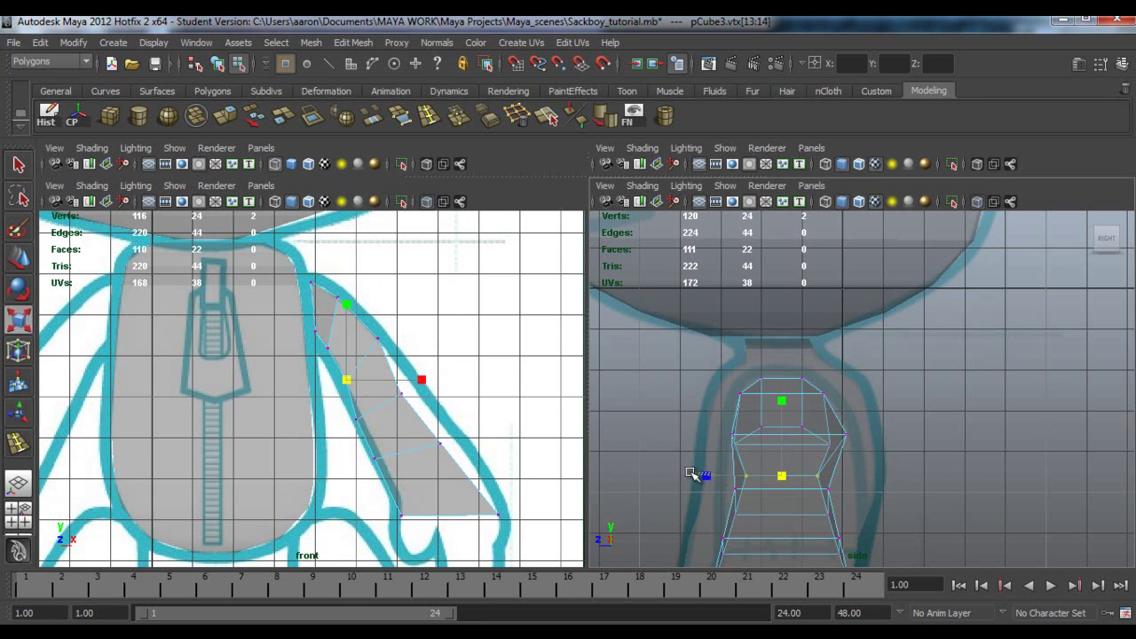
{"action": "left_click_drag", "start_coordinate": [704, 475], "coordinate": [662, 477]}
{"action": "key", "text": "w"}
{"action": "left_click_drag", "start_coordinate": [776, 479], "coordinate": [787, 483]}
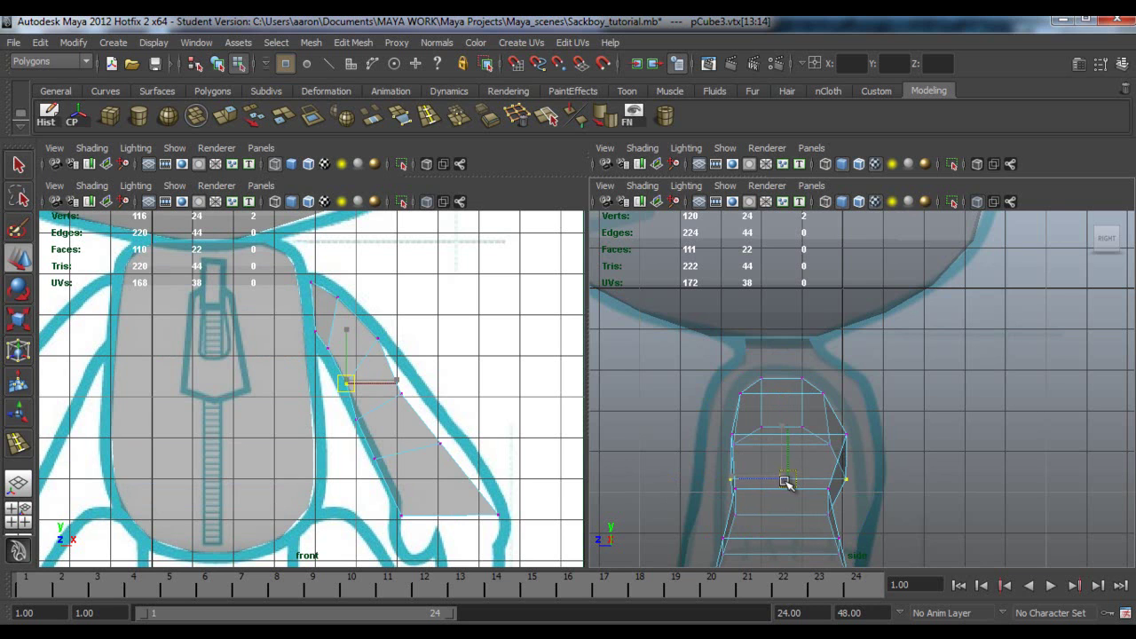
Move the third loop's vertices onto the drawn arm outline and widen both its outer and inner pairs in the side view
{"action": "left_click_drag", "start_coordinate": [344, 402], "coordinate": [366, 423]}
{"action": "middle_click_drag", "start_coordinate": [401, 393], "coordinate": [405, 396]}
{"action": "left_click", "coordinate": [410, 389]}
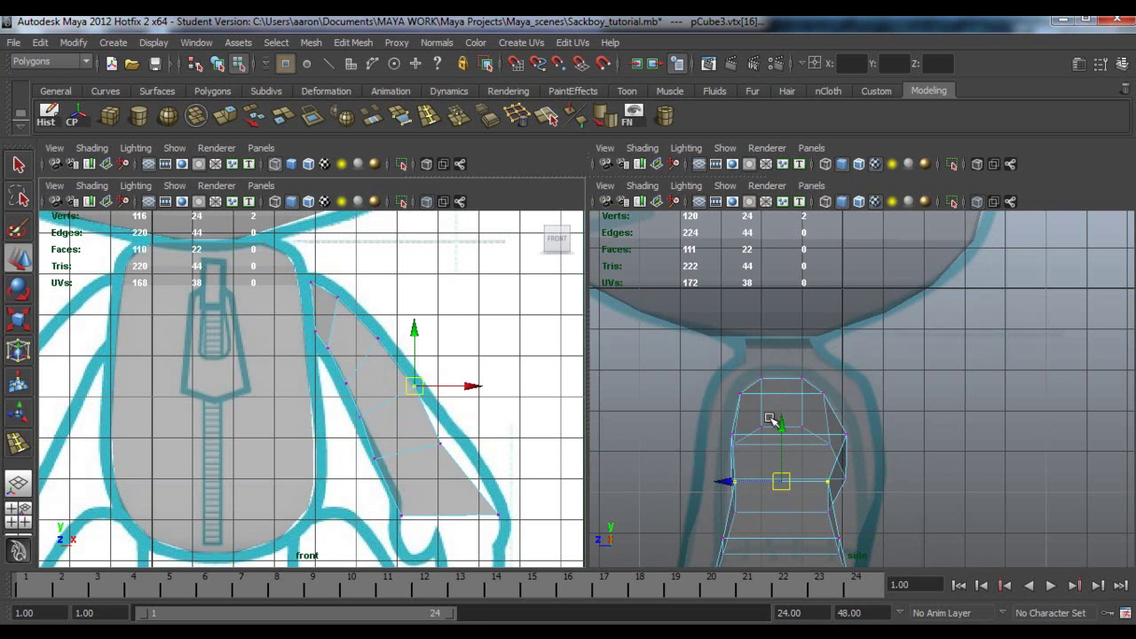
{"action": "middle_click_drag", "start_coordinate": [823, 493], "coordinate": [824, 493]}
{"action": "left_click_drag", "start_coordinate": [707, 482], "coordinate": [738, 481]}
{"action": "key", "text": "w"}
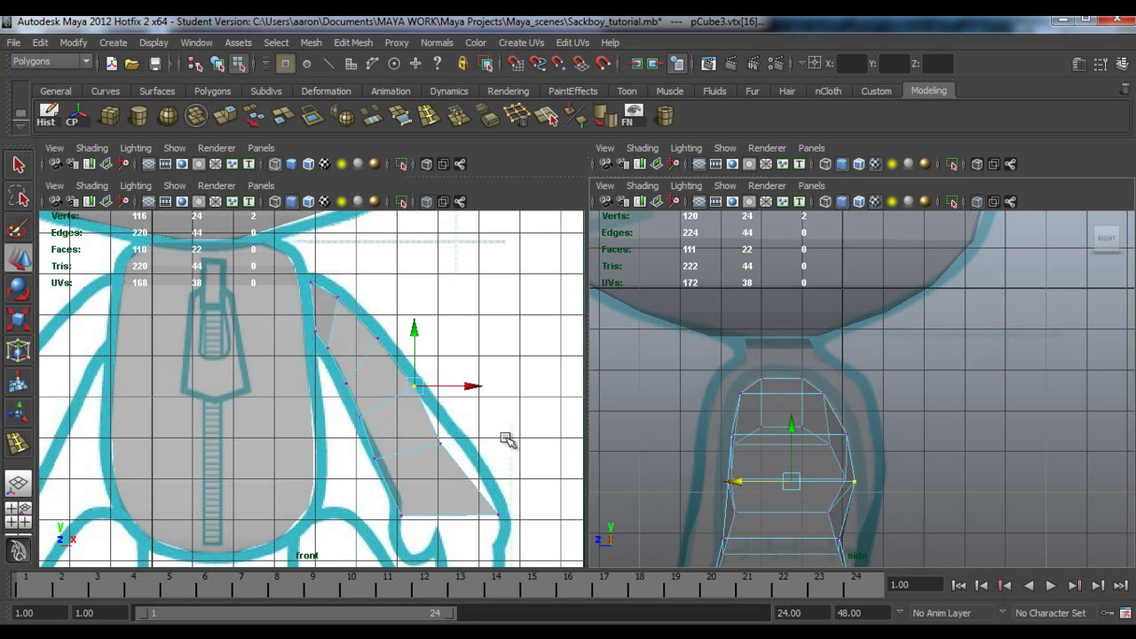
{"action": "left_click_drag", "start_coordinate": [346, 408], "coordinate": [381, 426]}
{"action": "key", "text": "r"}
{"action": "mouse_move", "coordinate": [713, 512]}
{"action": "left_mouse_down"}
{"action": "mouse_move", "coordinate": [680, 517]}
{"action": "mouse_move", "coordinate": [733, 513]}
{"action": "left_mouse_up"}
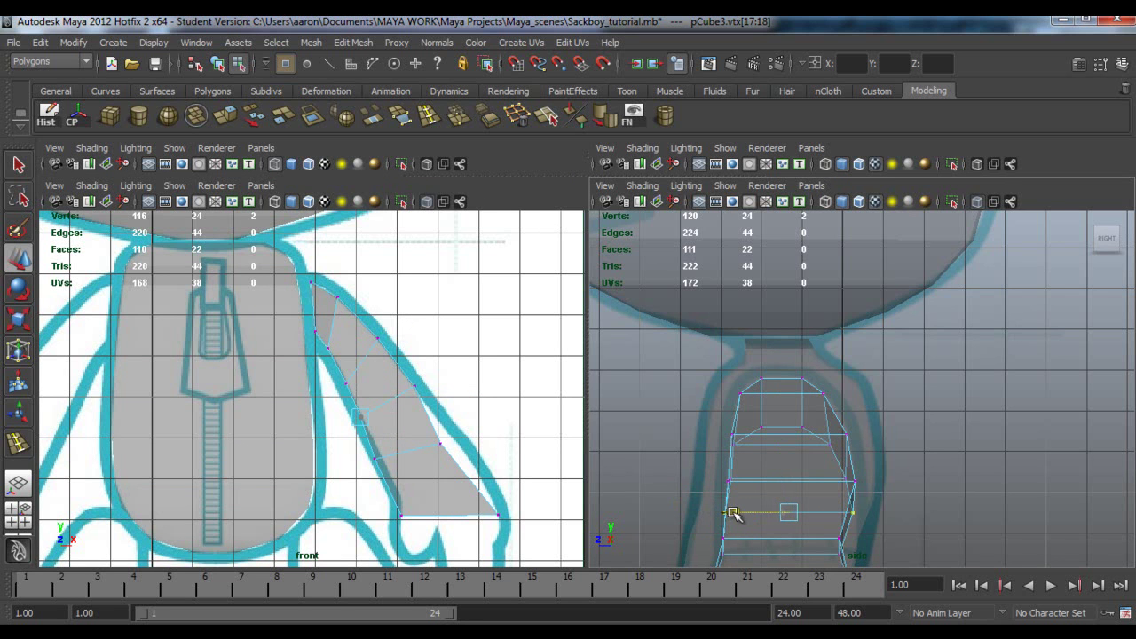
{"action": "key", "text": "w"}
Fit the fourth loop to the drawn forearm in the front view and widen it front to back in the side view
{"action": "middle_click_drag", "start_coordinate": [464, 418], "coordinate": [423, 360], "text": "alt"}
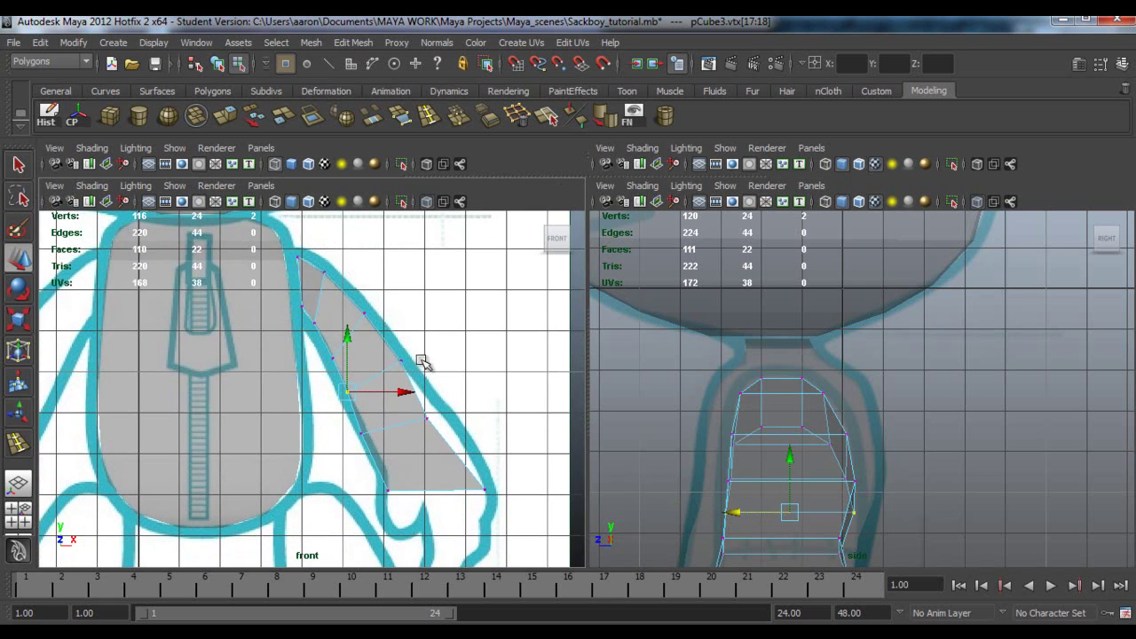
{"action": "mouse_move", "coordinate": [370, 441]}
{"action": "left_mouse_down"}
{"action": "mouse_move", "coordinate": [355, 425]}
{"action": "mouse_move", "coordinate": [431, 394]}
{"action": "mouse_move", "coordinate": [432, 423]}
{"action": "mouse_move", "coordinate": [447, 411]}
{"action": "mouse_move", "coordinate": [382, 444]}
{"action": "left_mouse_up"}
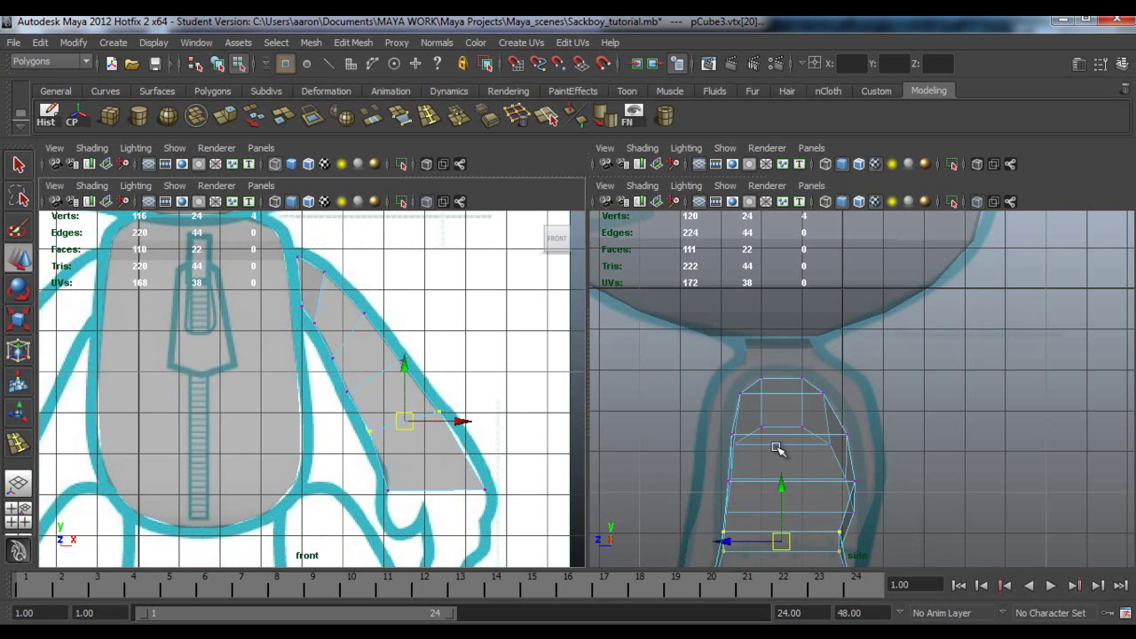
{"action": "middle_click_drag", "start_coordinate": [772, 412], "coordinate": [773, 399], "text": "alt"}
{"action": "scroll", "coordinate": [773, 399], "scroll_direction": "down", "scroll_amount": 2}
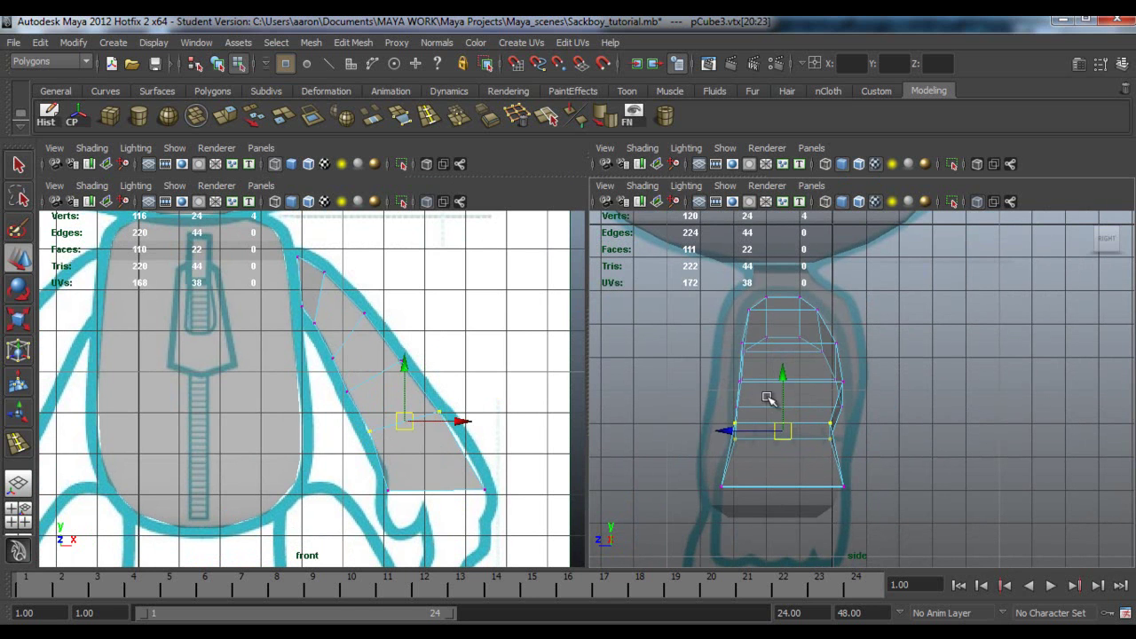
{"action": "key", "text": "r"}
{"action": "left_click_drag", "start_coordinate": [708, 434], "coordinate": [736, 431]}
{"action": "key", "text": "w"}
{"action": "key", "text": "w"}
{"action": "left_click_drag", "start_coordinate": [466, 452], "coordinate": [495, 497]}
{"action": "left_click_drag", "start_coordinate": [368, 470], "coordinate": [403, 498], "text": "shift"}
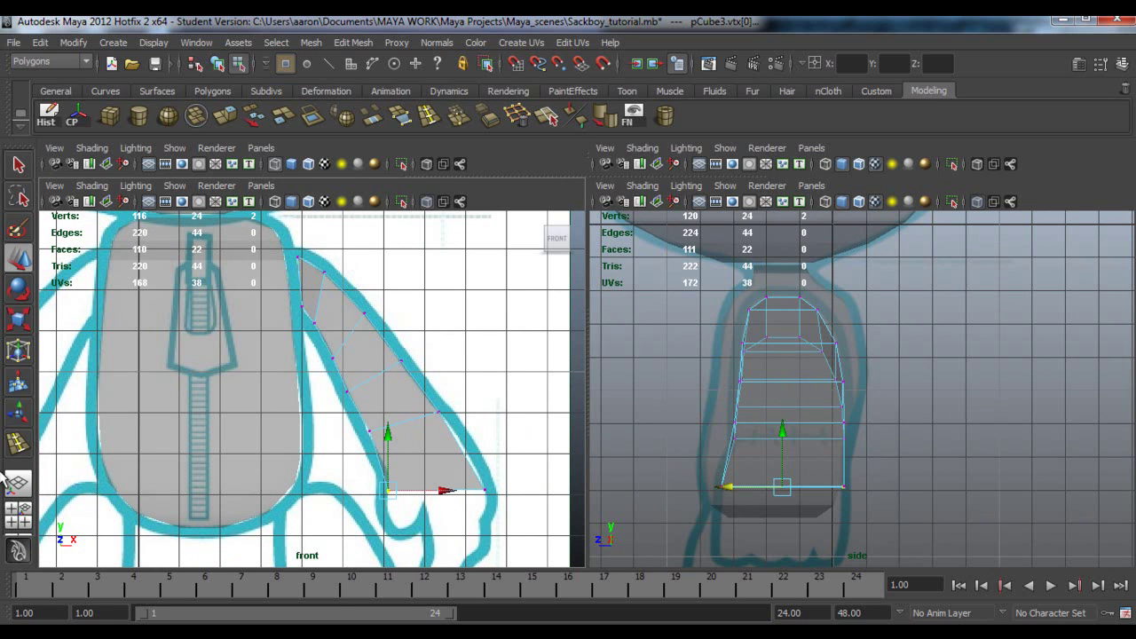
Insert two more edge loops between the fourth loop and the wrist end of the arm
{"action": "left_click", "coordinate": [18, 442]}
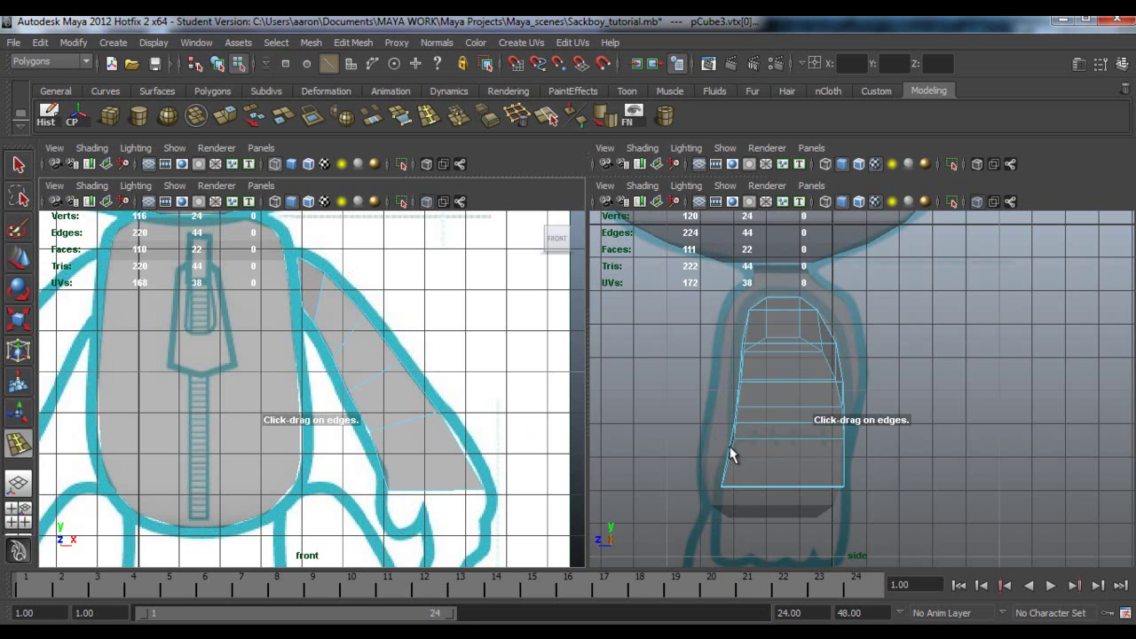
{"action": "left_click", "coordinate": [455, 441]}
{"action": "left_click", "coordinate": [465, 458]}
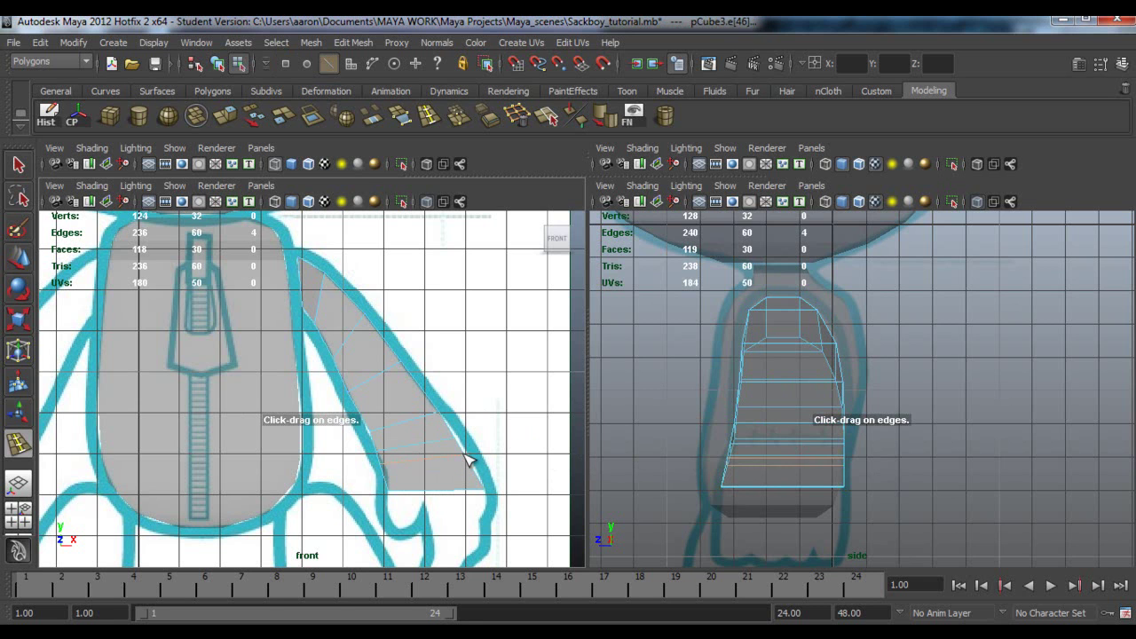
Move the two new wrist loops' vertices onto the drawn arm outline in the front view
{"action": "key", "text": "w"}
{"action": "right_click_drag", "start_coordinate": [449, 338], "coordinate": [351, 332]}
{"action": "left_click_drag", "start_coordinate": [355, 423], "coordinate": [391, 437]}
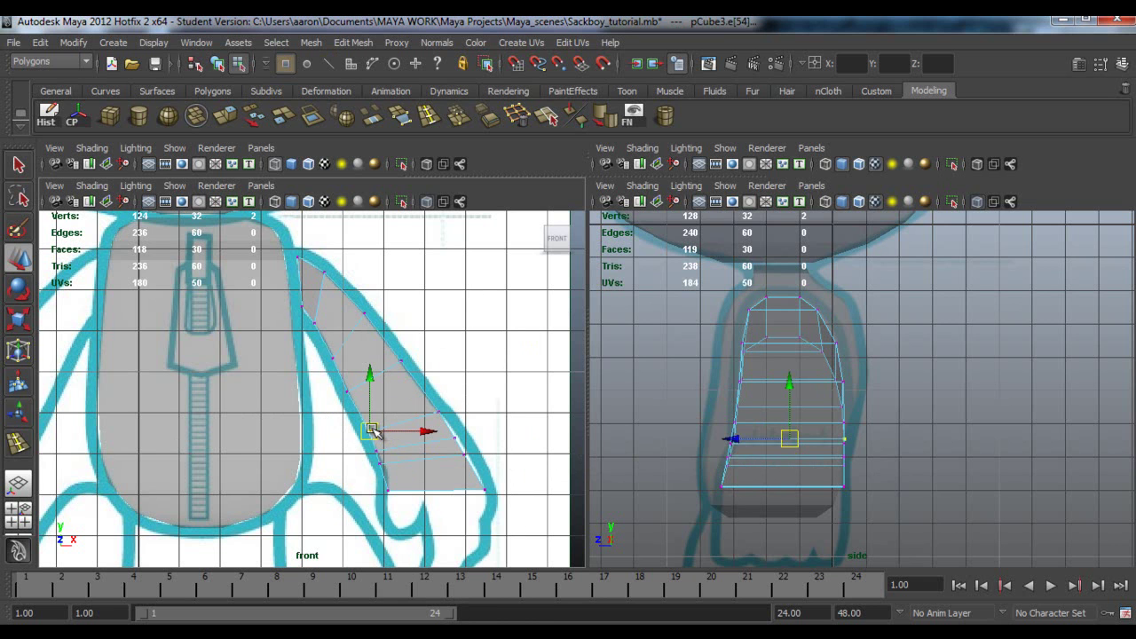
{"action": "left_click", "coordinate": [460, 434]}
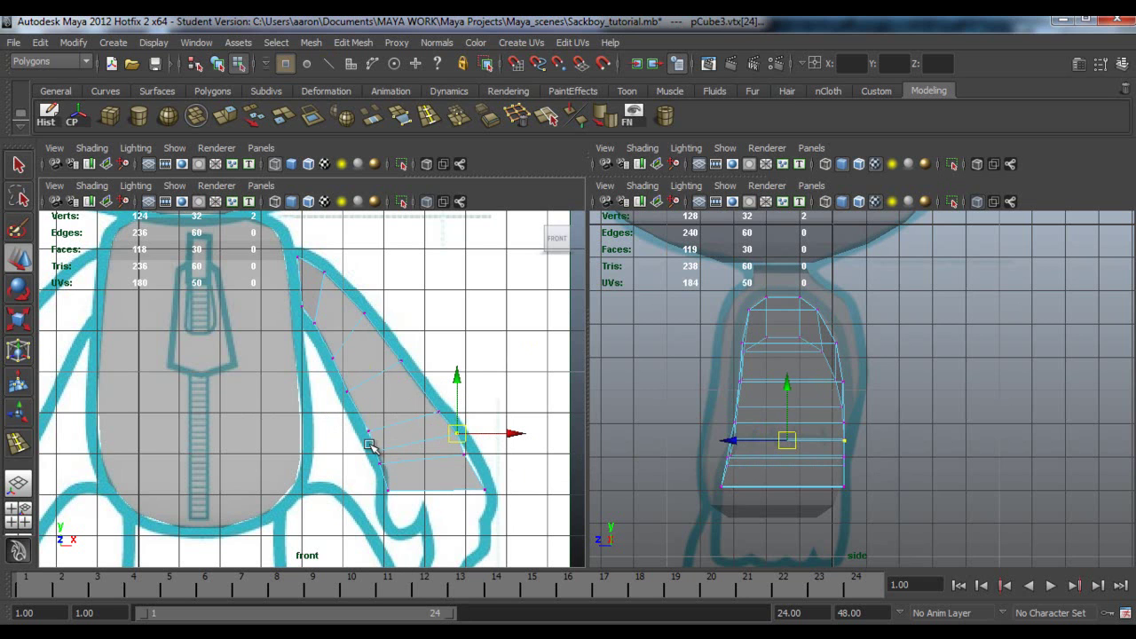
{"action": "left_click_drag", "start_coordinate": [366, 457], "coordinate": [468, 460]}
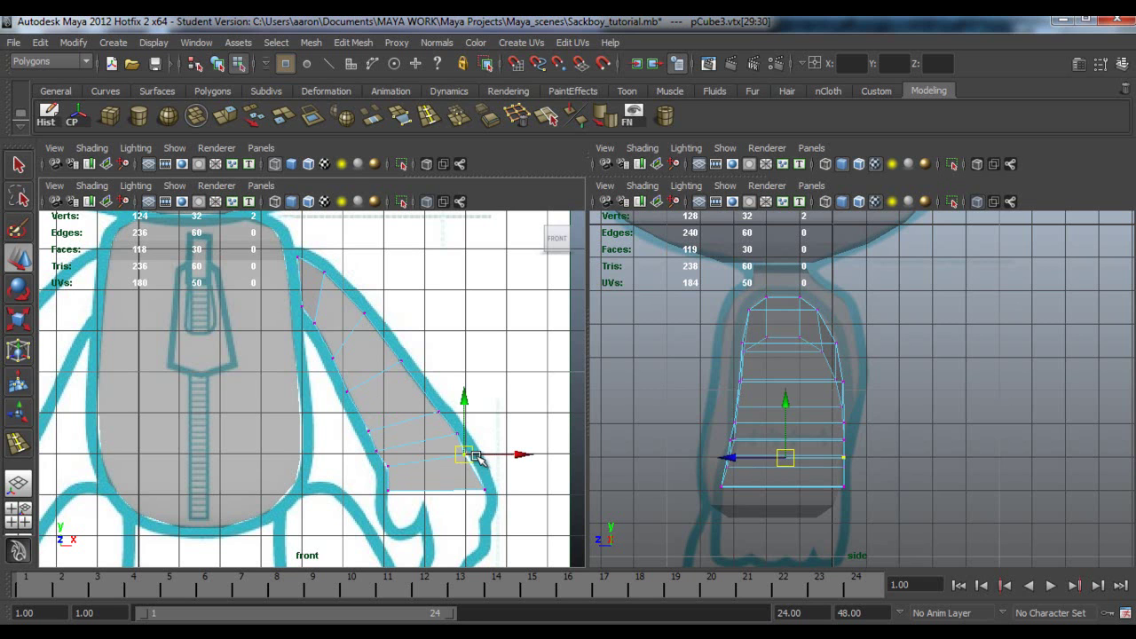
{"action": "left_click_drag", "start_coordinate": [460, 454], "coordinate": [465, 452]}
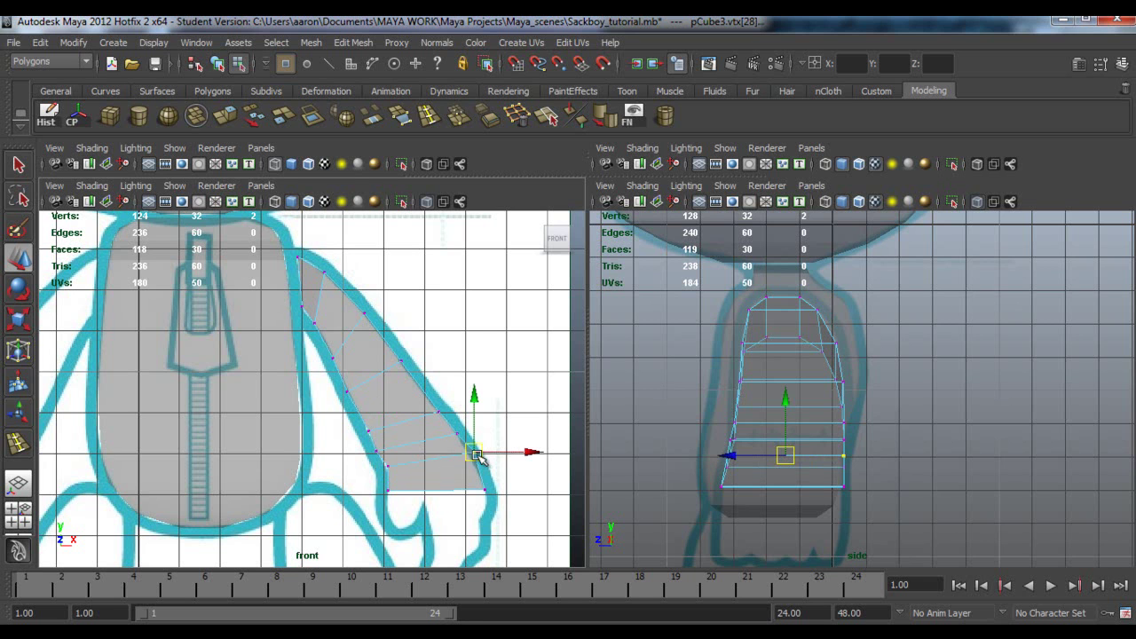
Scale both wrist loops narrower front to back in the side view to pinch the arm above the hand
{"action": "left_click_drag", "start_coordinate": [376, 458], "coordinate": [398, 471], "text": "shift"}
{"action": "left_click_drag", "start_coordinate": [716, 464], "coordinate": [718, 465]}
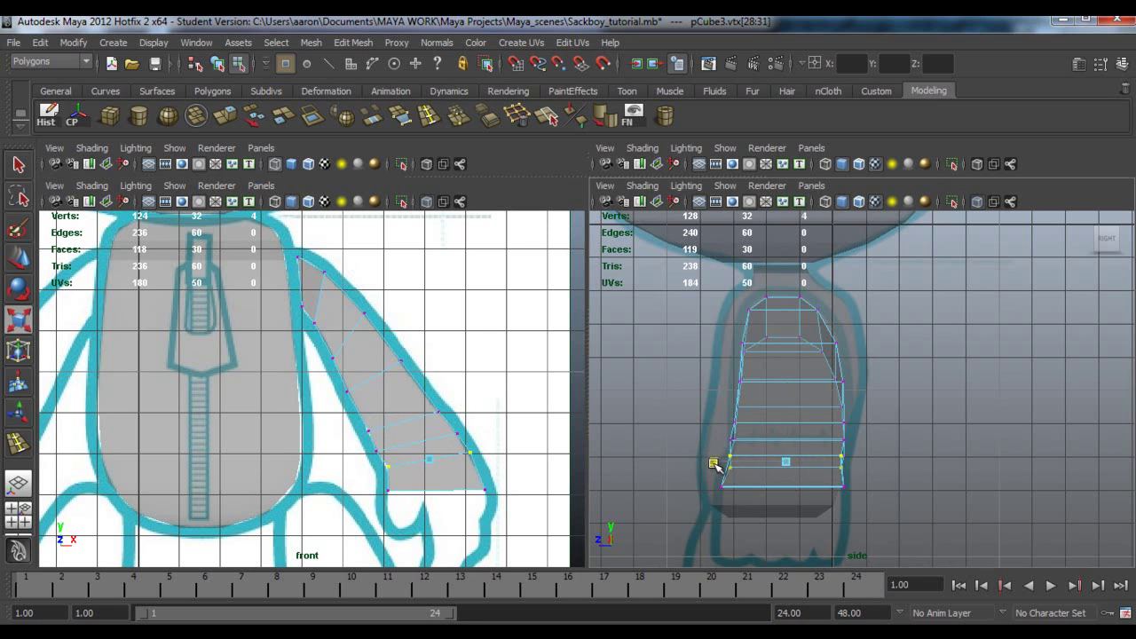
{"action": "left_click_drag", "start_coordinate": [362, 446], "coordinate": [390, 460]}
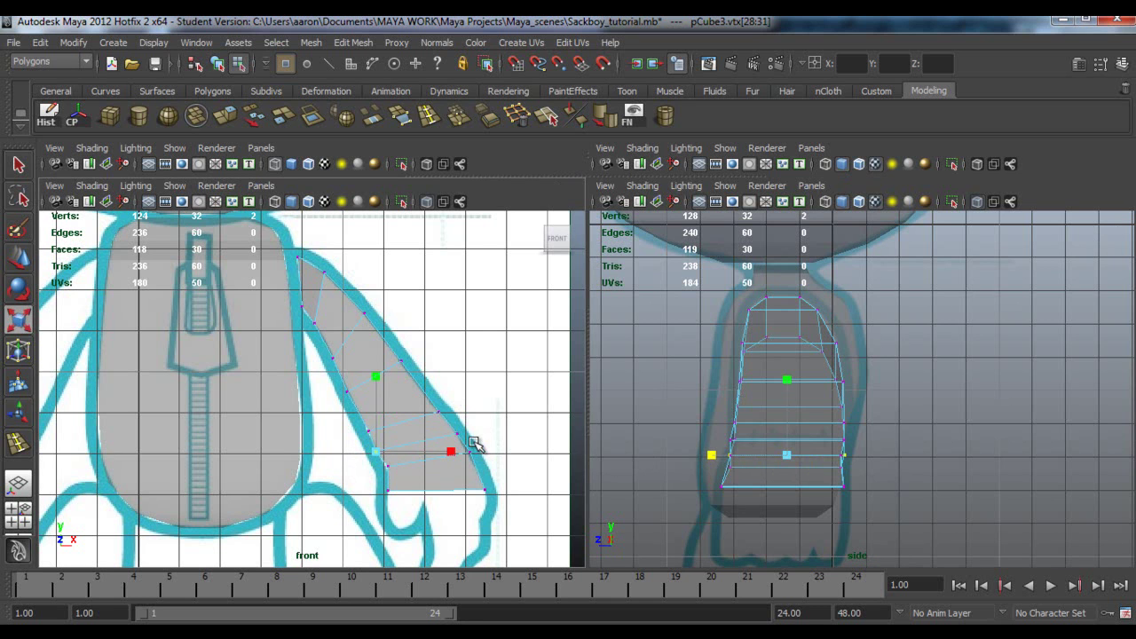
{"action": "left_click_drag", "start_coordinate": [447, 431], "coordinate": [468, 441], "text": "shift"}
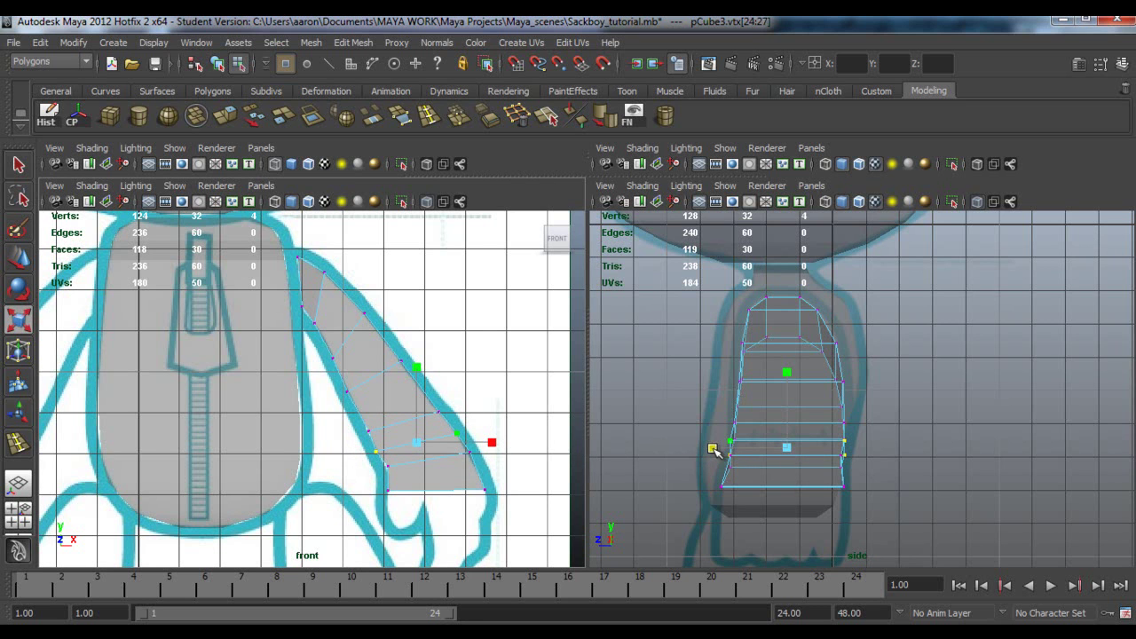
{"action": "left_click_drag", "start_coordinate": [713, 450], "coordinate": [719, 451]}
{"action": "middle_click_drag", "start_coordinate": [721, 450], "coordinate": [719, 450]}
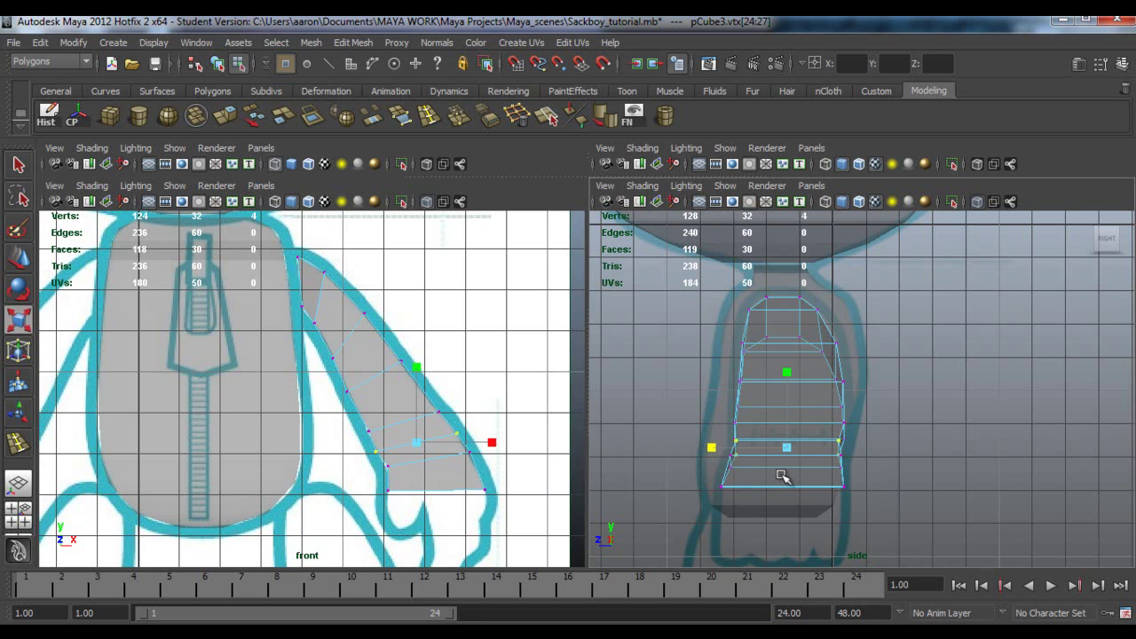
Switch to a full perspective view and examine the arm's shape and its shoulder end beside the torso
{"action": "key", "text": "space"}
{"action": "left_click", "coordinate": [17, 484]}
{"action": "left_click_drag", "start_coordinate": [764, 323], "coordinate": [704, 343], "text": "alt"}
{"action": "scroll", "coordinate": [704, 343], "scroll_direction": "up", "scroll_amount": 5}
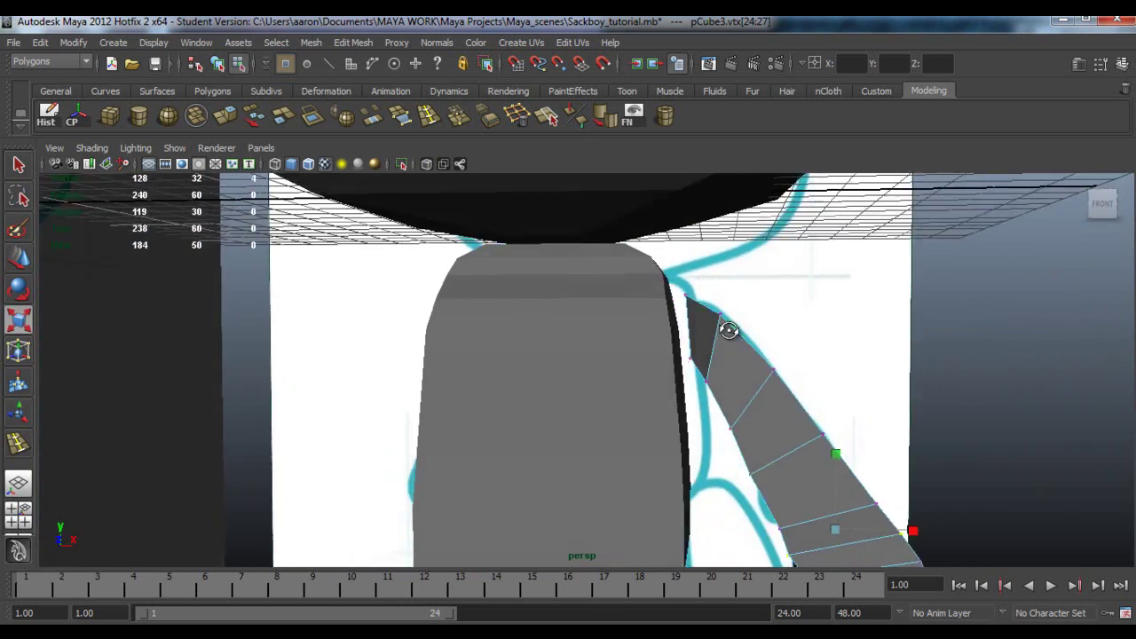
{"action": "left_click_drag", "start_coordinate": [732, 306], "coordinate": [761, 386], "text": "alt"}
{"action": "right_click_drag", "start_coordinate": [762, 386], "coordinate": [857, 306]}
{"action": "left_click_drag", "start_coordinate": [914, 379], "coordinate": [919, 401], "text": "alt"}
{"action": "left_click", "coordinate": [736, 376]}
{"action": "mouse_move", "coordinate": [736, 373]}
{"action": "left_mouse_down", "text": "alt"}
{"action": "mouse_move", "coordinate": [745, 382]}
{"action": "mouse_move", "coordinate": [736, 376]}
{"action": "left_mouse_up", "text": "alt"}
{"action": "right_click_drag", "start_coordinate": [725, 339], "coordinate": [636, 324]}
{"action": "mouse_move", "coordinate": [680, 317]}
{"action": "left_mouse_down", "text": "alt"}
{"action": "mouse_move", "coordinate": [680, 299]}
{"action": "mouse_move", "coordinate": [670, 309]}
{"action": "left_mouse_up", "text": "alt"}
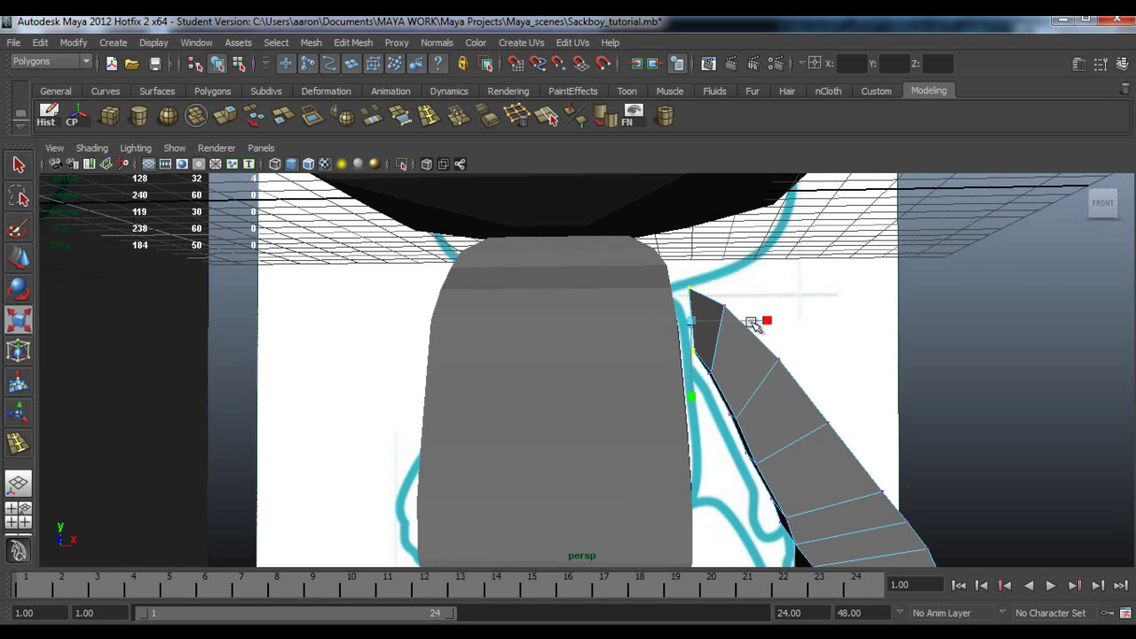
Move the arm's shoulder-end vertices slightly toward the torso and return the arm to object mode
{"action": "key", "text": "w"}
{"action": "left_click_drag", "start_coordinate": [725, 320], "coordinate": [723, 321]}
{"action": "left_click_drag", "start_coordinate": [723, 330], "coordinate": [711, 452], "text": "alt"}
{"action": "right_click_drag", "start_coordinate": [712, 453], "coordinate": [711, 453]}
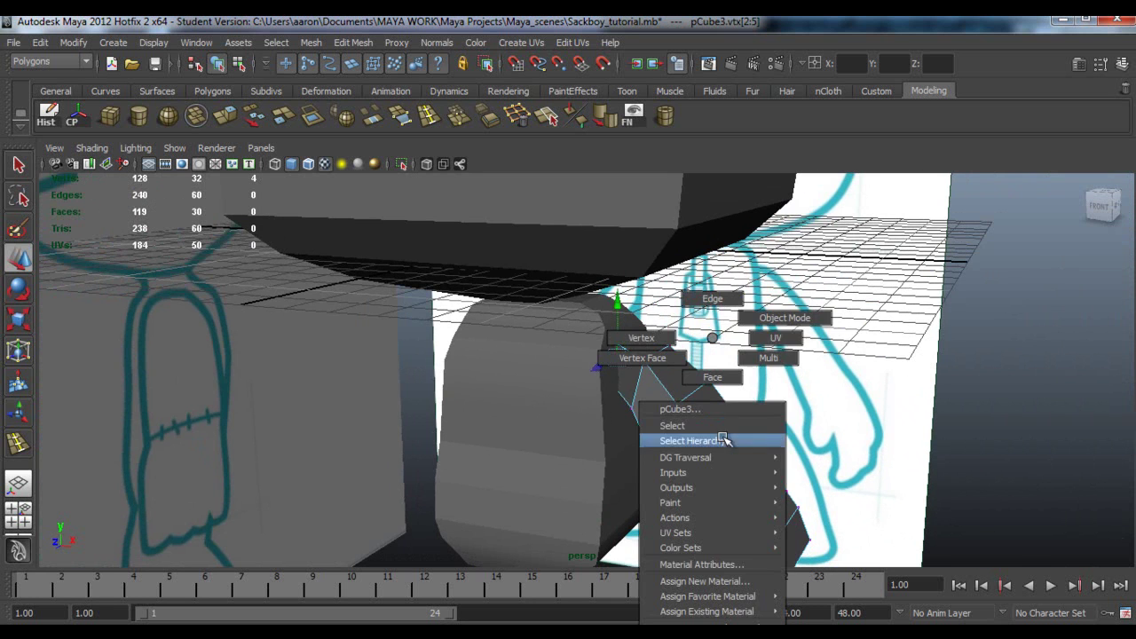
{"action": "right_click_drag", "start_coordinate": [786, 297], "coordinate": [787, 297]}
Create one mirrored instance of the arm with Duplicate Special, using a scale of -1 in X
{"action": "left_click_drag", "start_coordinate": [820, 435], "coordinate": [674, 425], "text": "alt"}
{"action": "left_click", "coordinate": [654, 432]}
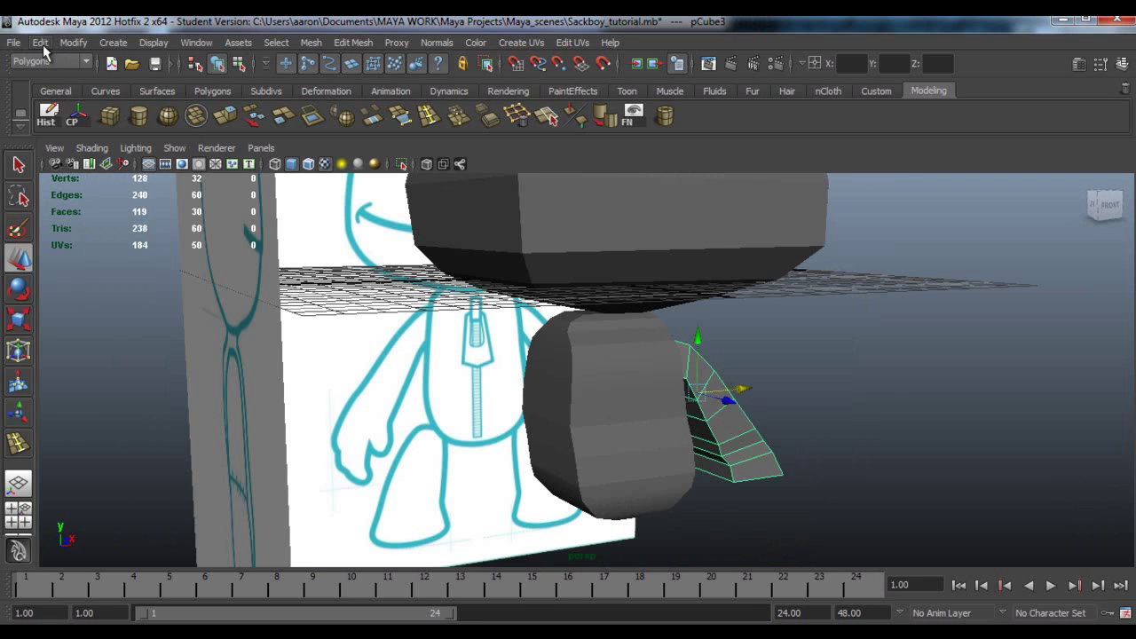
{"action": "left_click", "coordinate": [42, 43]}
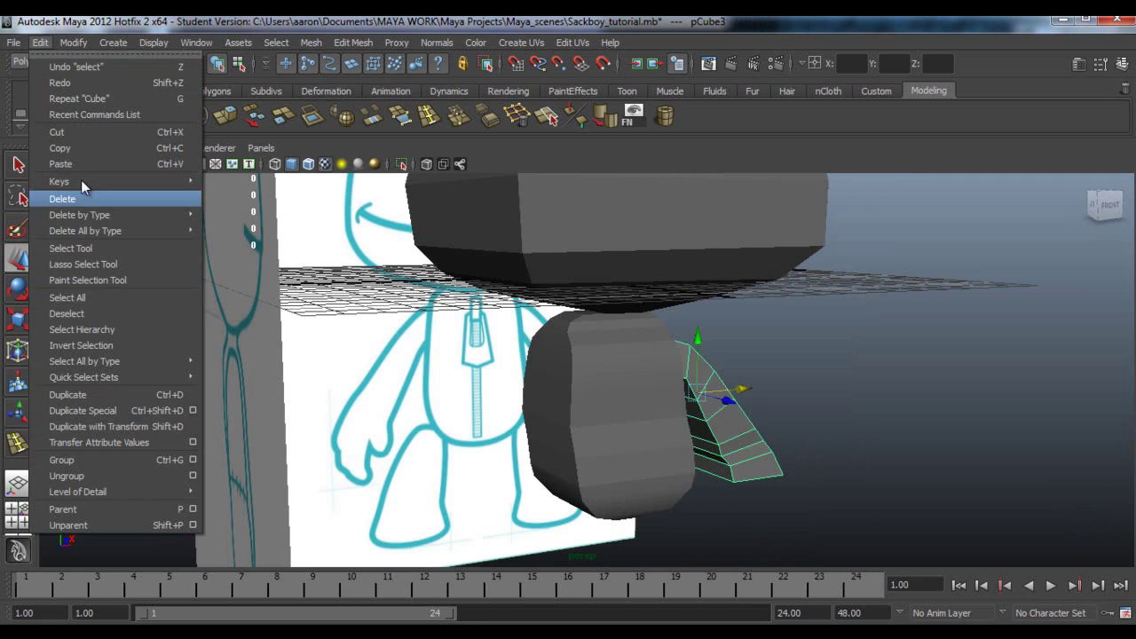
{"action": "left_click", "coordinate": [195, 409]}
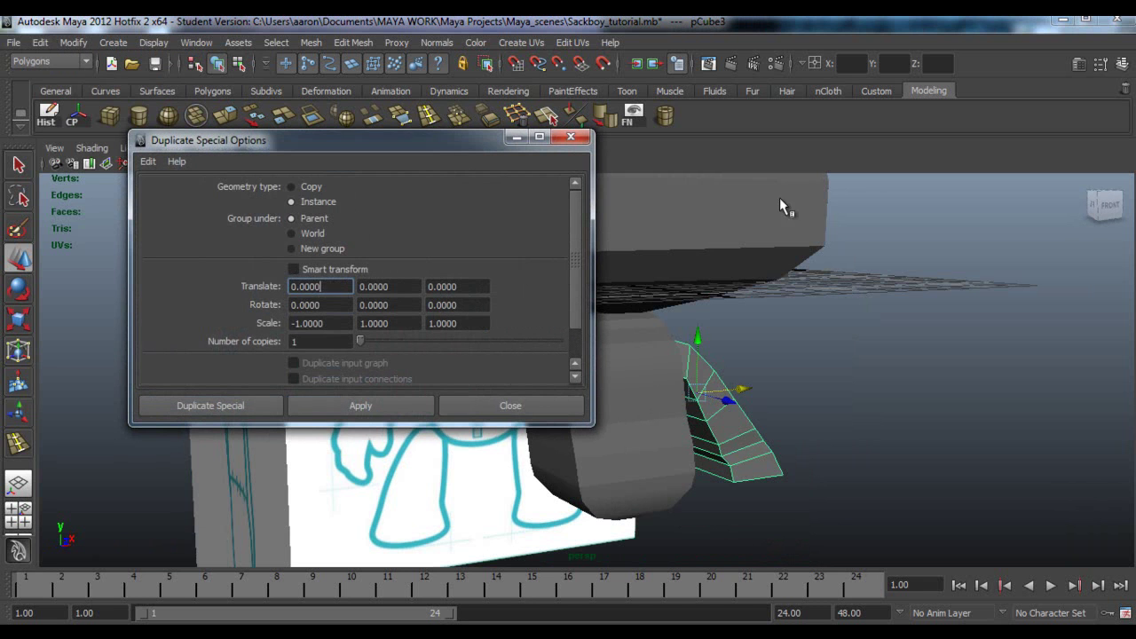
{"action": "left_click_drag", "start_coordinate": [430, 147], "coordinate": [875, 139]}
{"action": "left_click", "coordinate": [675, 397]}
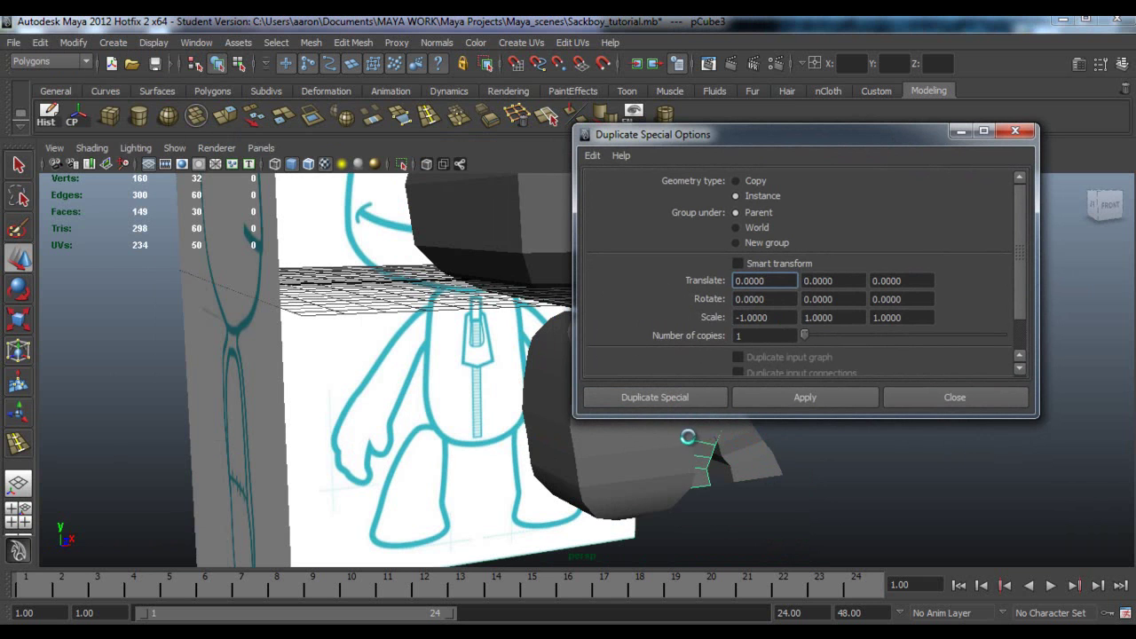
{"action": "left_click", "coordinate": [950, 397]}
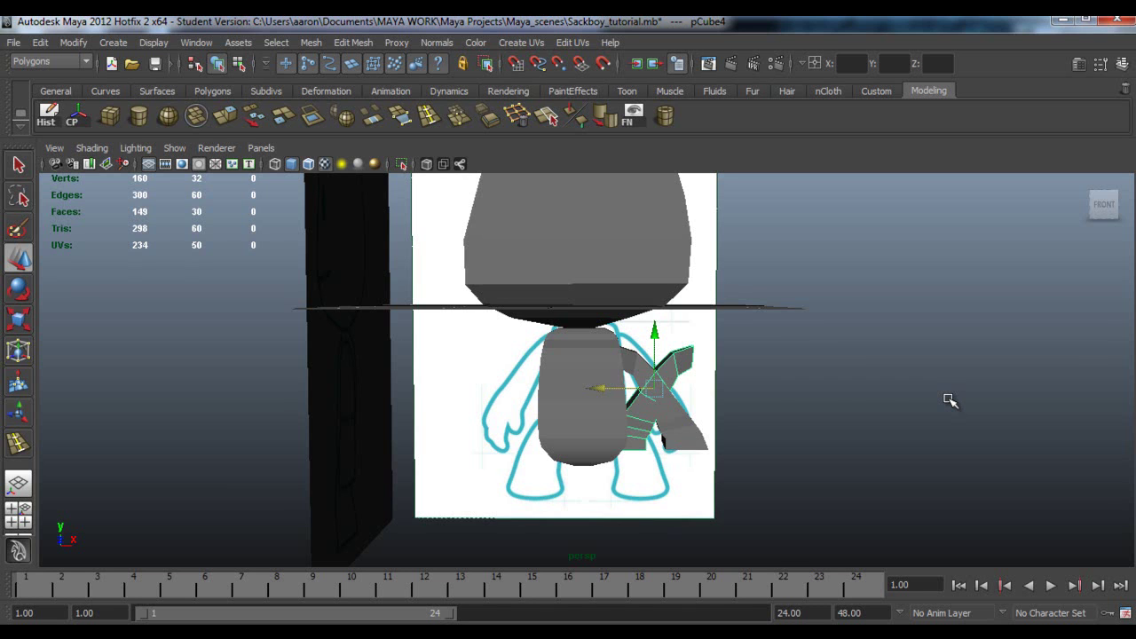
Move the mirrored arm horizontally in the front view onto the drawn arm on the torso's opposite side
{"action": "key", "text": "space"}
{"action": "scroll", "coordinate": [313, 354], "scroll_direction": "down", "scroll_amount": 5}
{"action": "left_click_drag", "start_coordinate": [296, 371], "coordinate": [122, 391]}
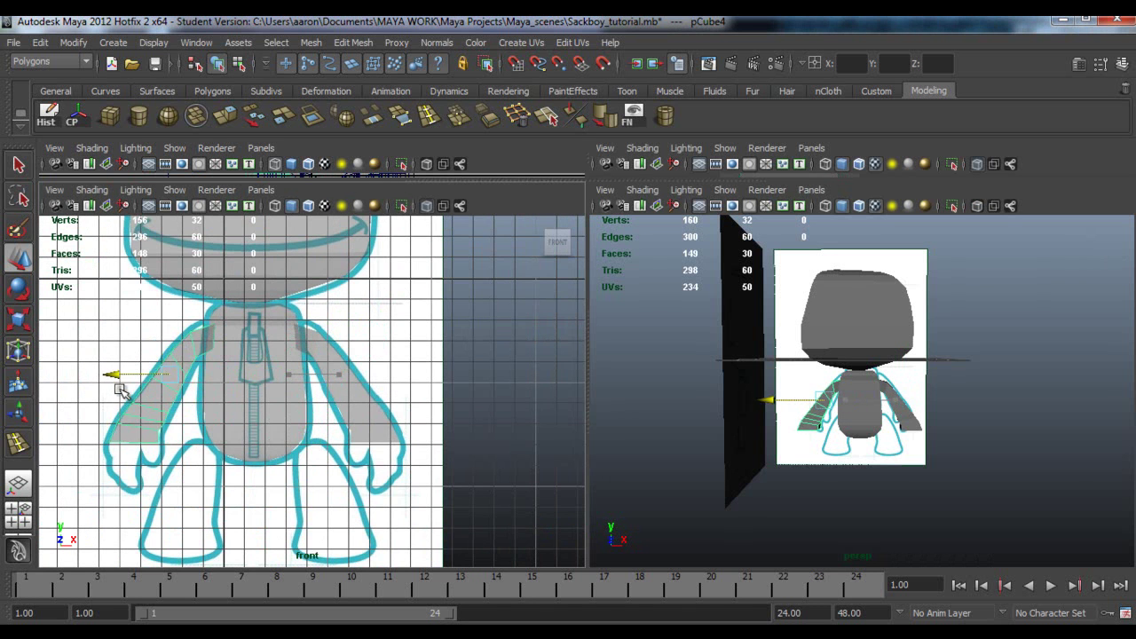
Select the mirrored arm's shoulder-end vertices in the front view and raise them slightly toward the drawn shoulder line
{"action": "scroll", "coordinate": [266, 355], "scroll_direction": "up", "scroll_amount": 5}
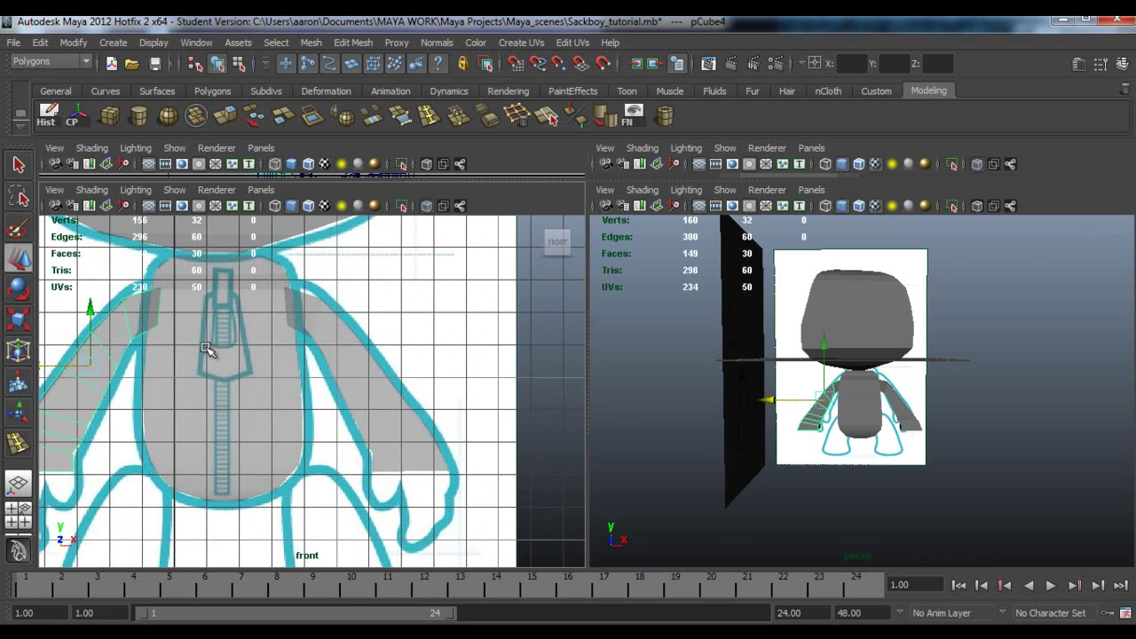
{"action": "scroll", "coordinate": [320, 372], "scroll_direction": "up", "scroll_amount": 2}
{"action": "right_click_drag", "start_coordinate": [288, 348], "coordinate": [286, 313]}
{"action": "left_click", "coordinate": [268, 339]}
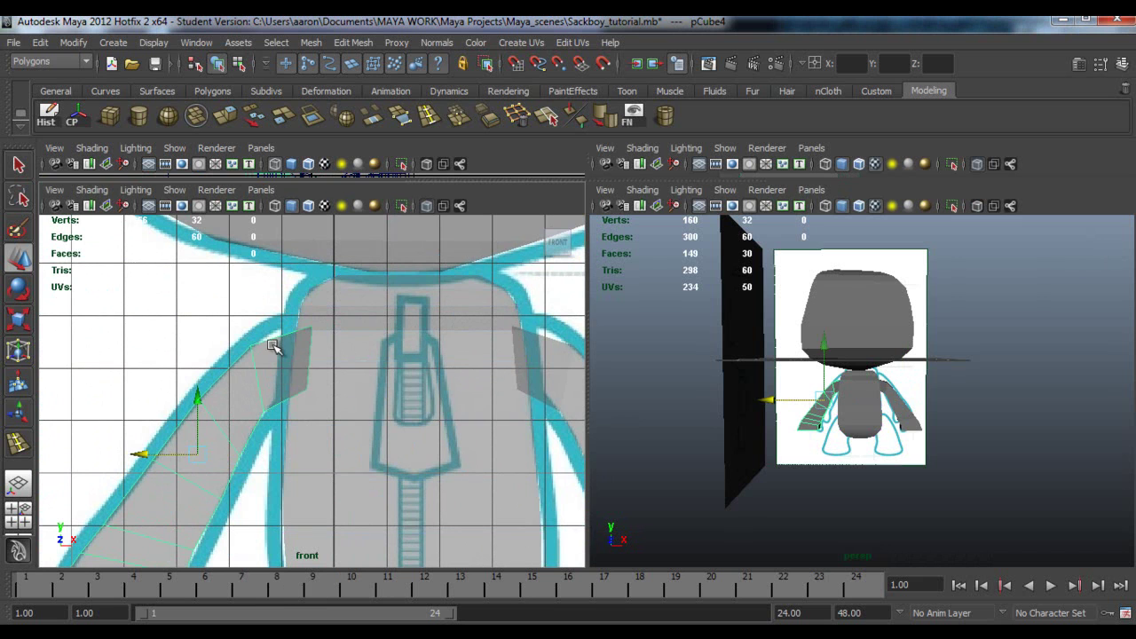
{"action": "right_click_drag", "start_coordinate": [263, 336], "coordinate": [193, 336]}
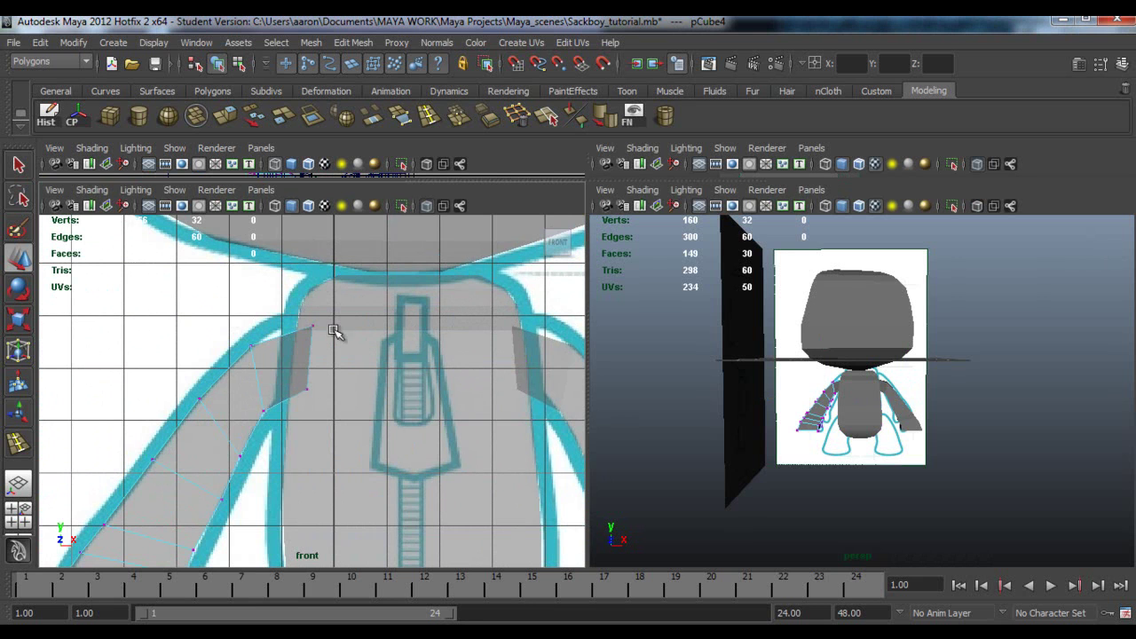
{"action": "left_click_drag", "start_coordinate": [288, 307], "coordinate": [330, 404]}
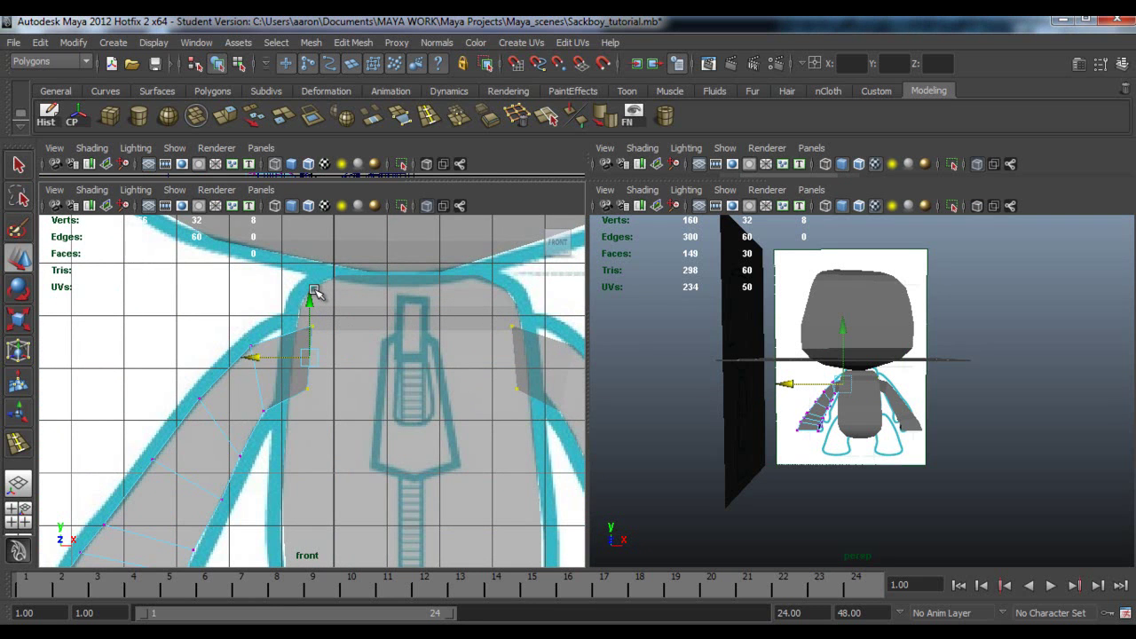
{"action": "left_click_drag", "start_coordinate": [315, 293], "coordinate": [316, 284]}
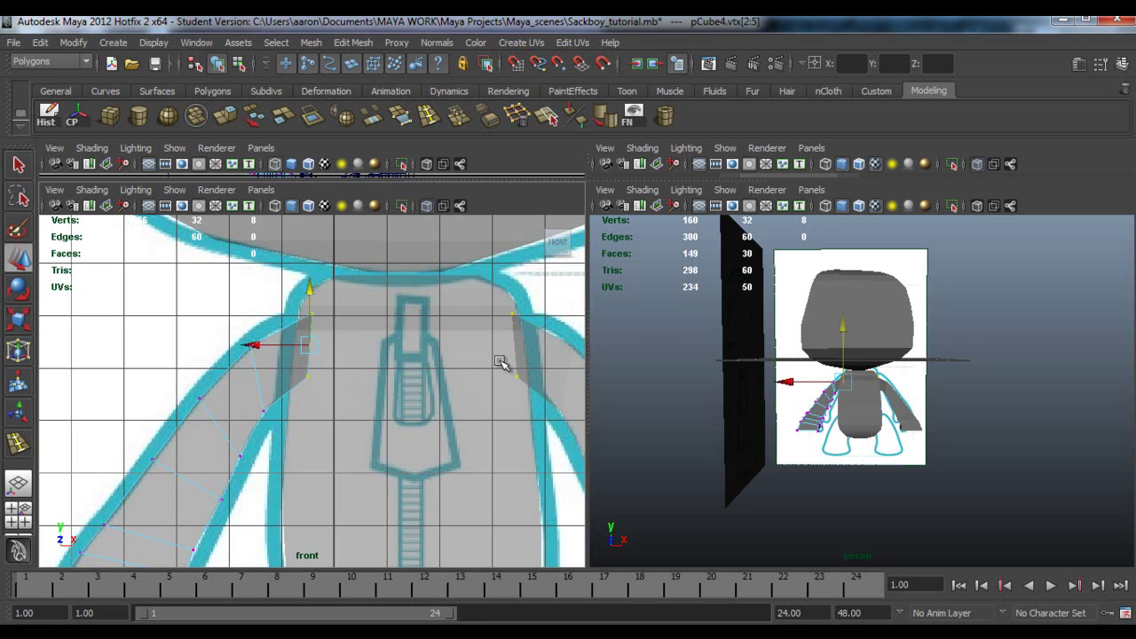
Check the original arm's shoulder, switch to a full perspective view in object mode, and select the torso together with that arm
{"action": "middle_click_drag", "start_coordinate": [499, 362], "coordinate": [451, 373], "text": "alt"}
{"action": "left_click_drag", "start_coordinate": [443, 288], "coordinate": [485, 400]}
{"action": "key", "text": "space"}
{"action": "mouse_move", "coordinate": [774, 370]}
{"action": "left_mouse_down", "text": "alt"}
{"action": "mouse_move", "coordinate": [562, 363]}
{"action": "mouse_move", "coordinate": [769, 378]}
{"action": "left_mouse_up", "text": "alt"}
{"action": "right_click_drag", "start_coordinate": [576, 338], "coordinate": [645, 304]}
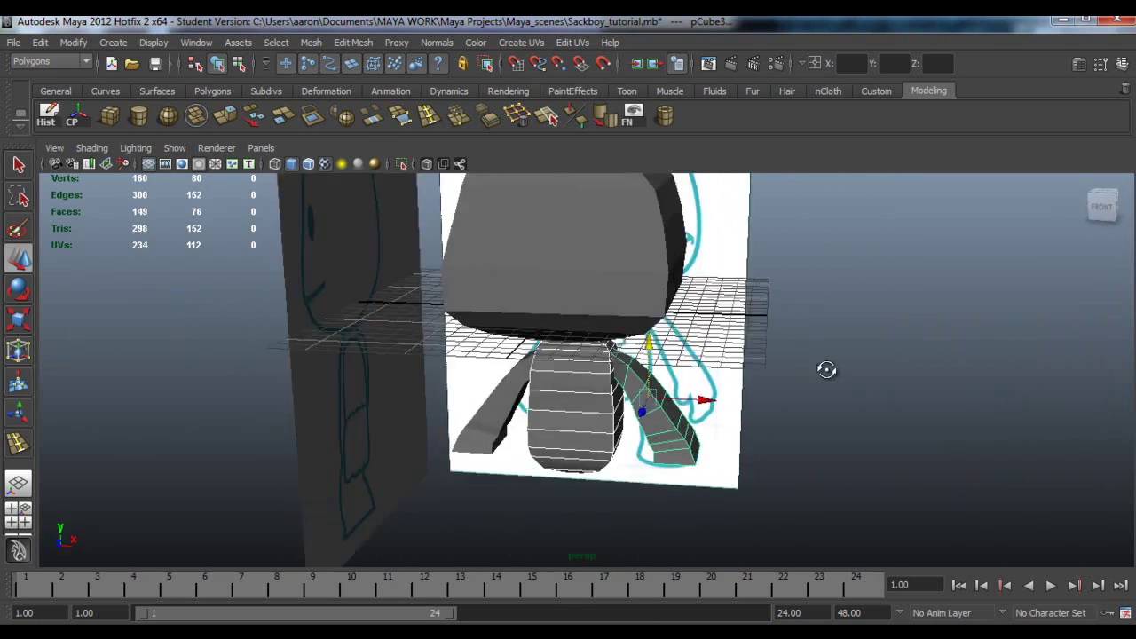